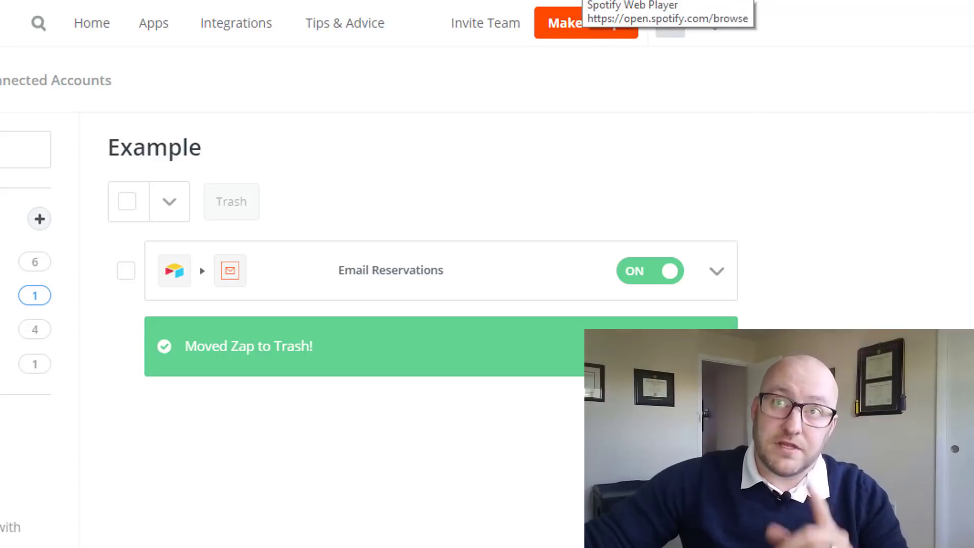
Create a new zap triggered by Airtable's New Record in View, using the tested Airtable account
click(589, 32)
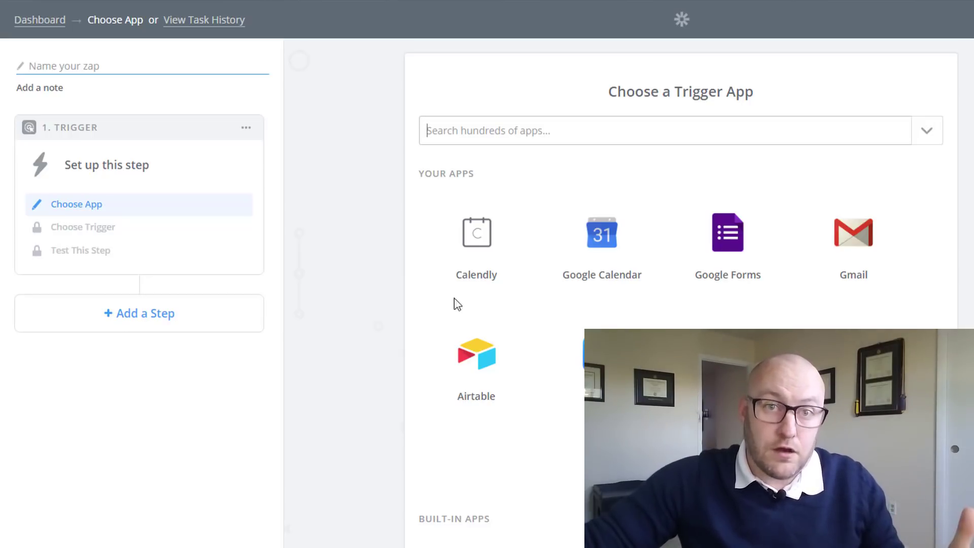
click(464, 357)
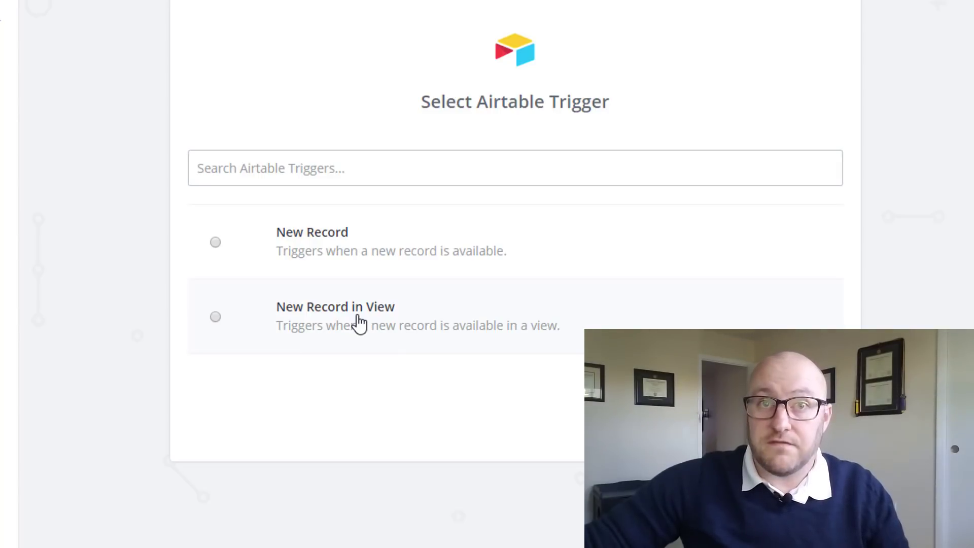
click(355, 324)
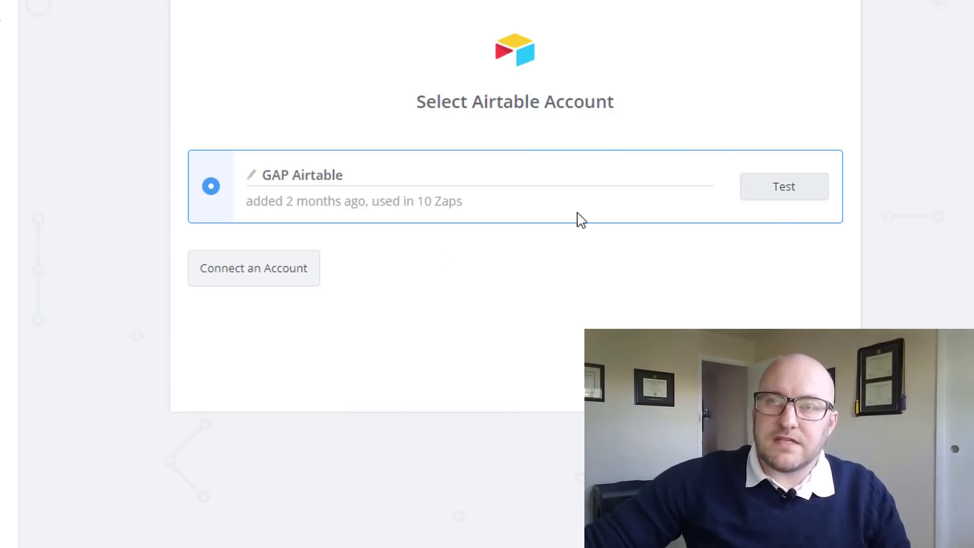
click(775, 199)
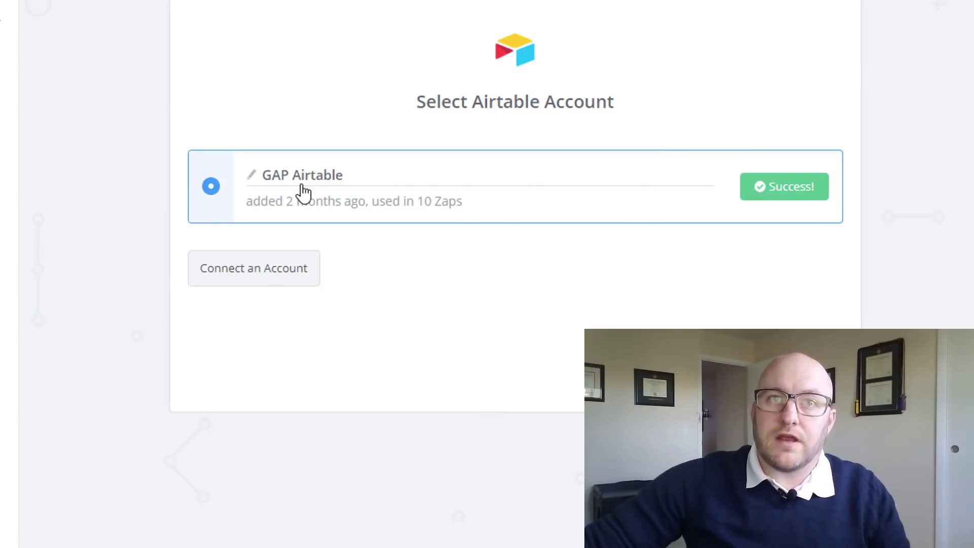
click(210, 186)
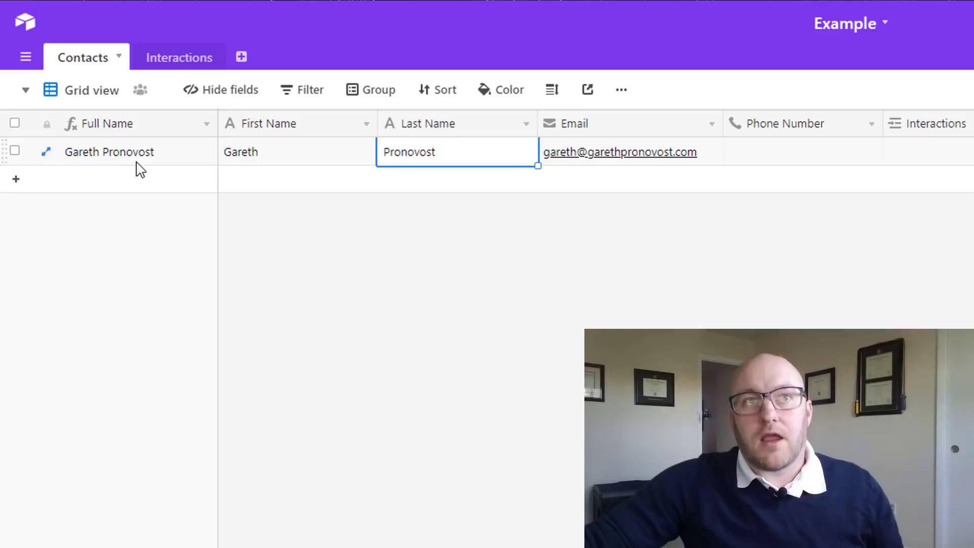
Review the contact's first name, last name and Full Name cells
click(256, 162)
click(427, 161)
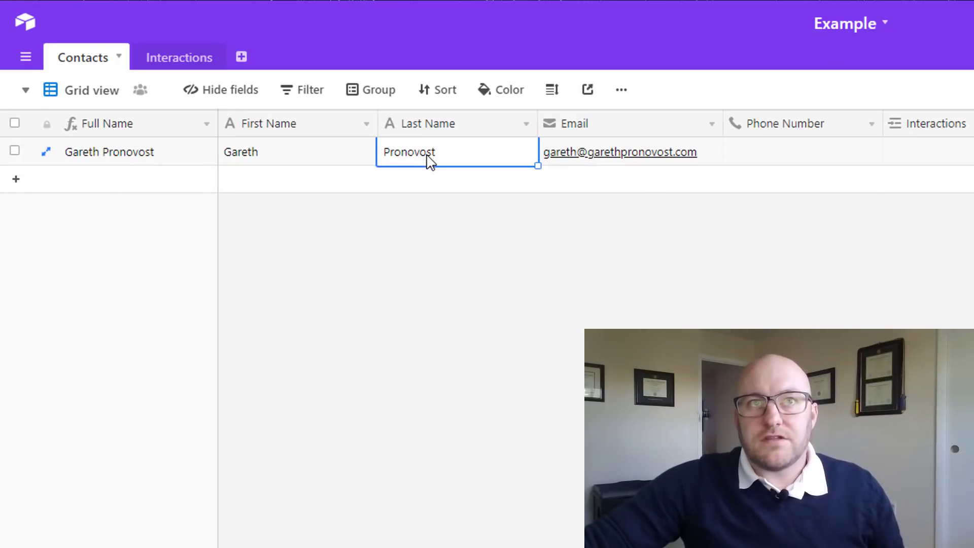
click(133, 163)
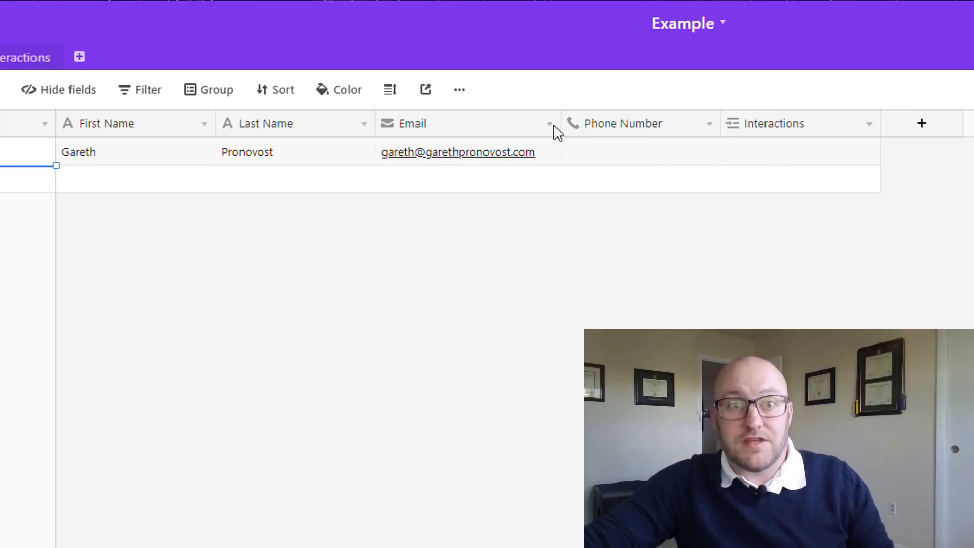
Inspect how the Interactions link field is configured, then go to the Interactions table
click(869, 125)
click(812, 152)
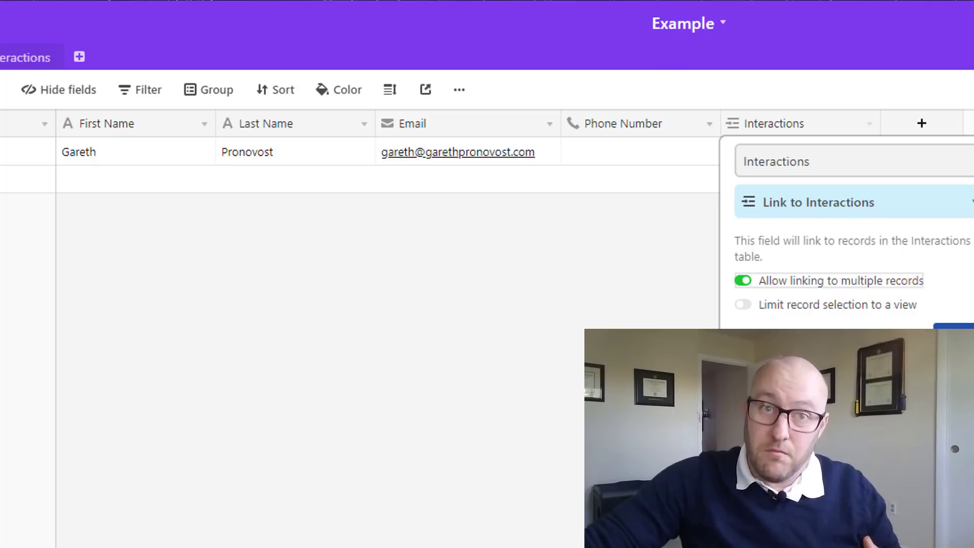
key(Escape)
click(17, 62)
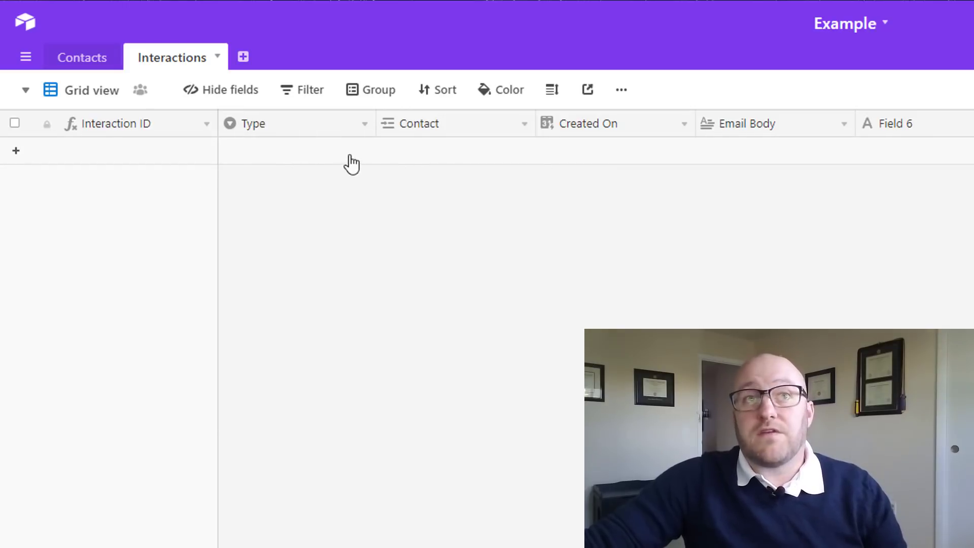
click(361, 131)
click(335, 161)
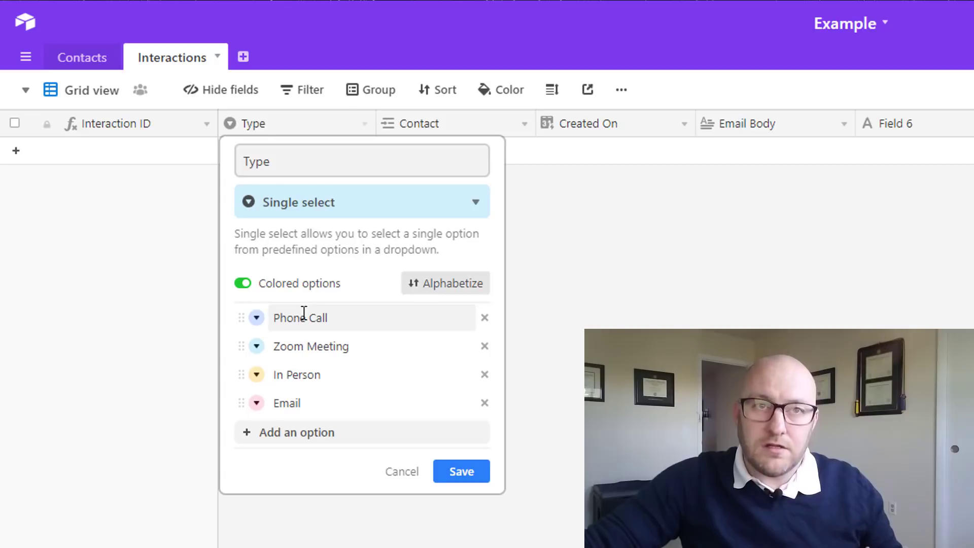
click(522, 269)
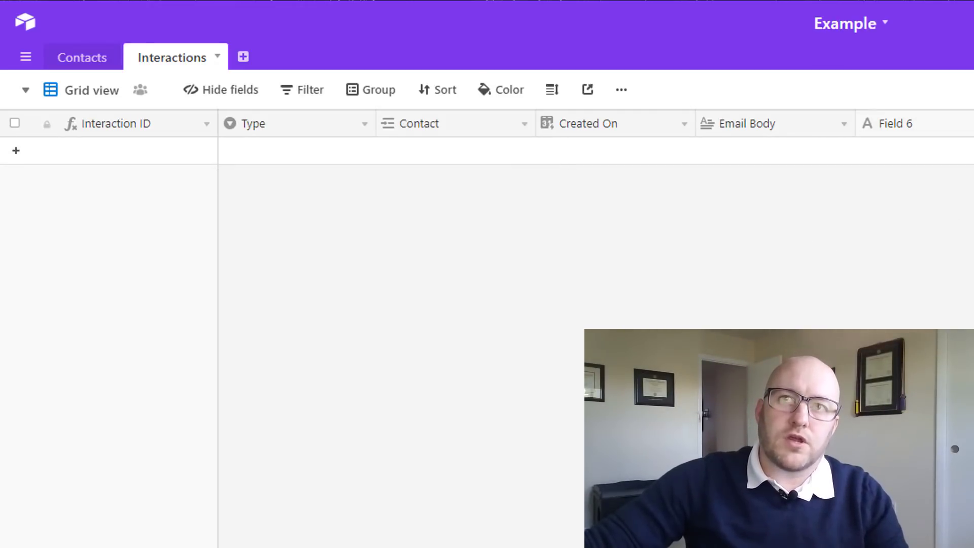
click(969, 123)
key(Escape)
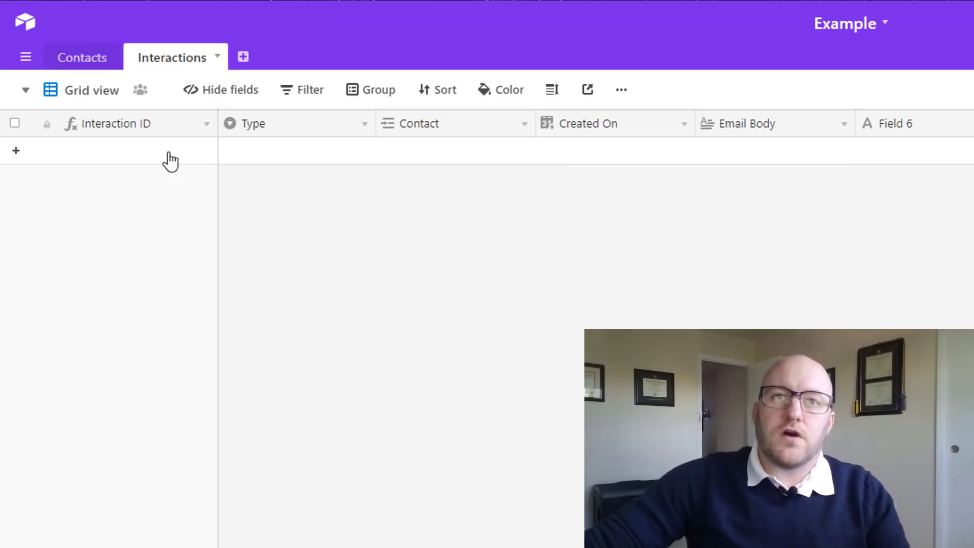
click(73, 58)
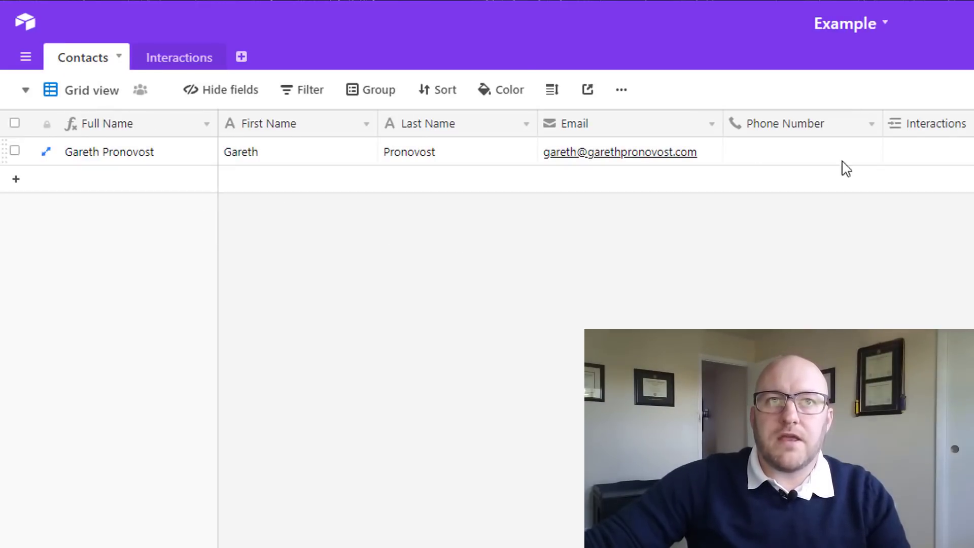
click(175, 58)
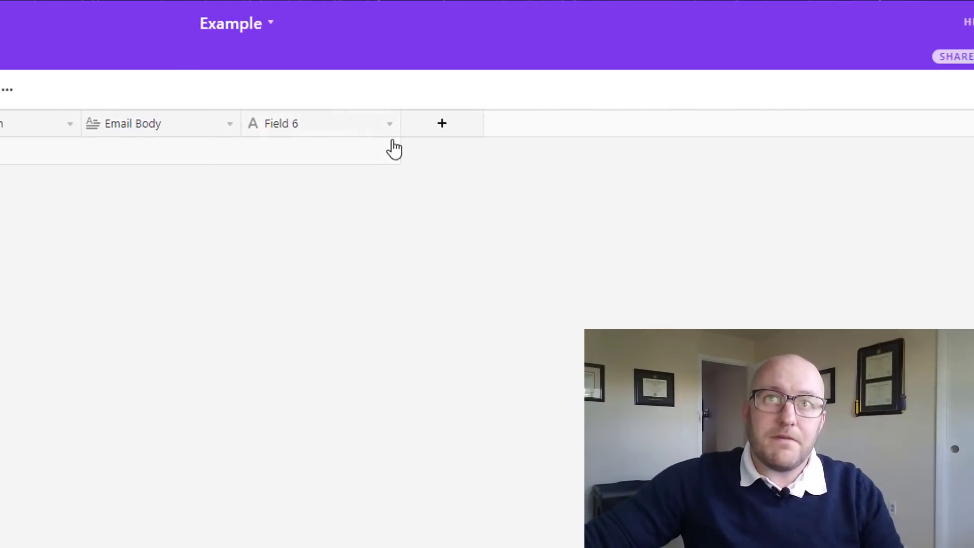
Turn Field 6 into an 'Email' lookup field pulling the linked Contact's Email
click(328, 124)
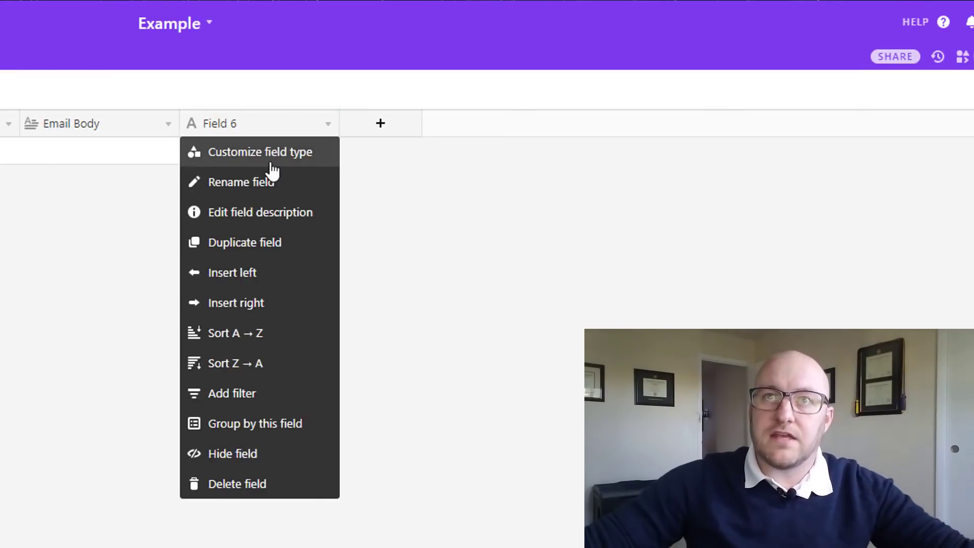
click(272, 152)
triple_click(273, 170)
text(Email)
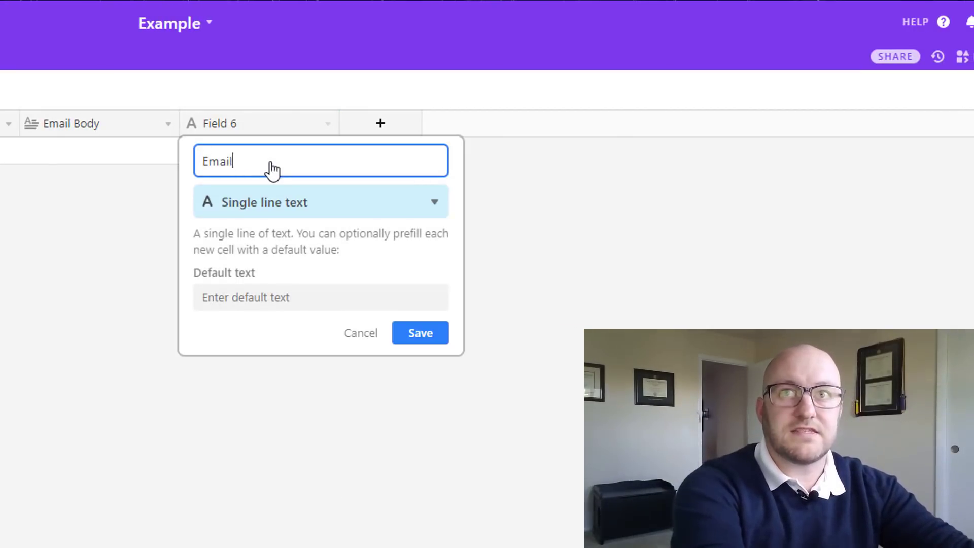
key(Tab)
text(look)
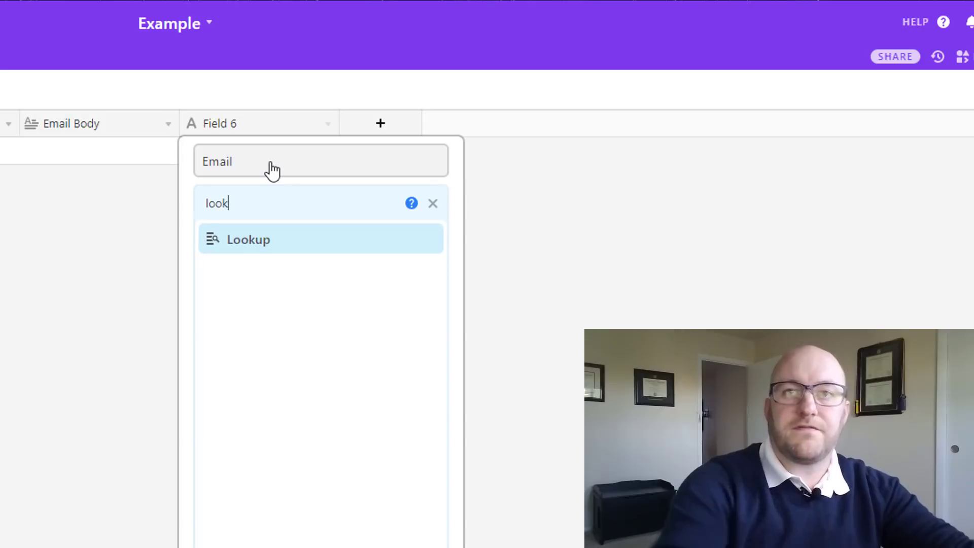
click(274, 247)
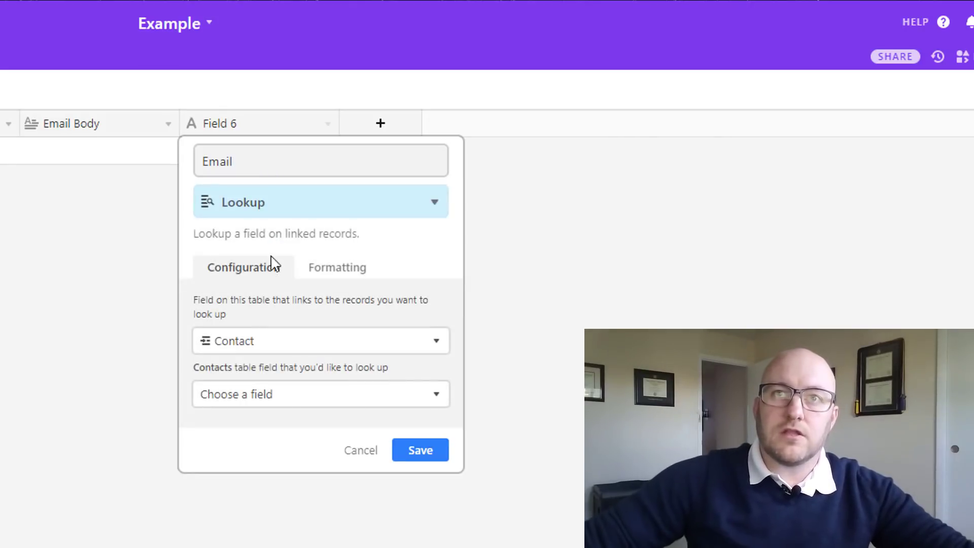
click(250, 396)
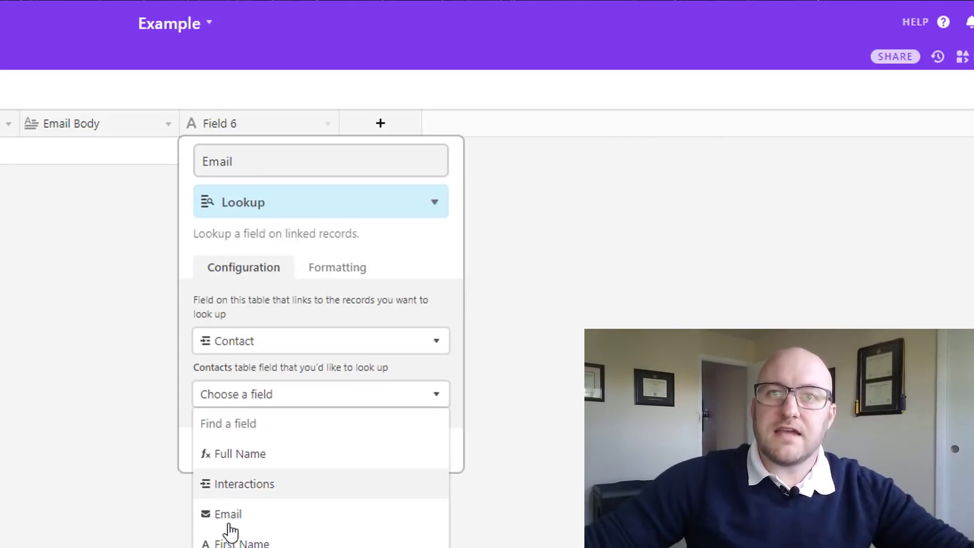
click(228, 514)
click(421, 454)
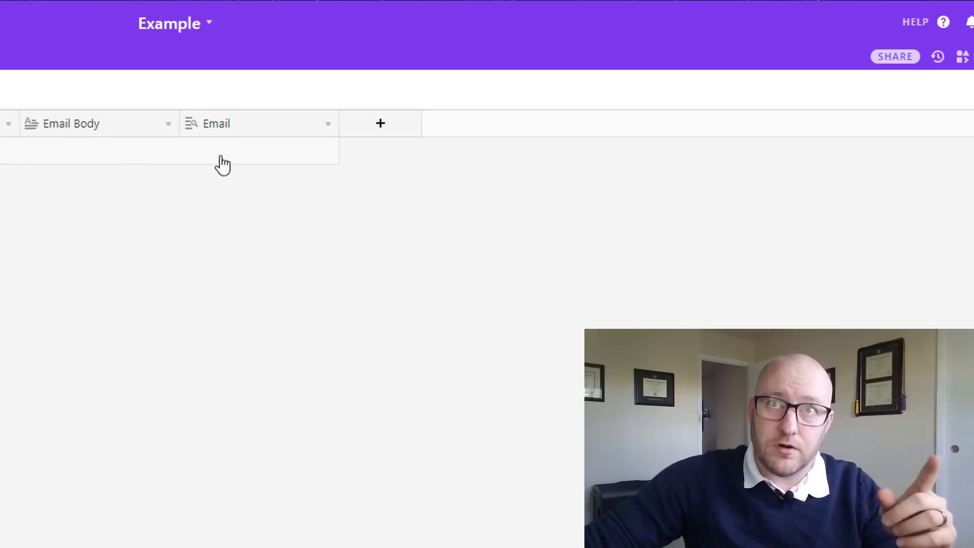
Add a 'First Name' lookup field pulling the linked Contact's First Name
click(384, 124)
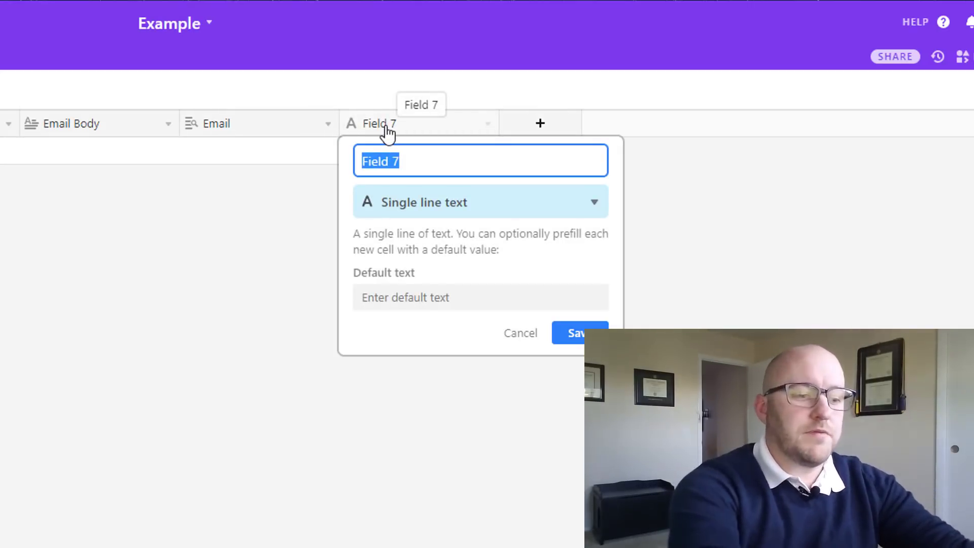
text(First Name)
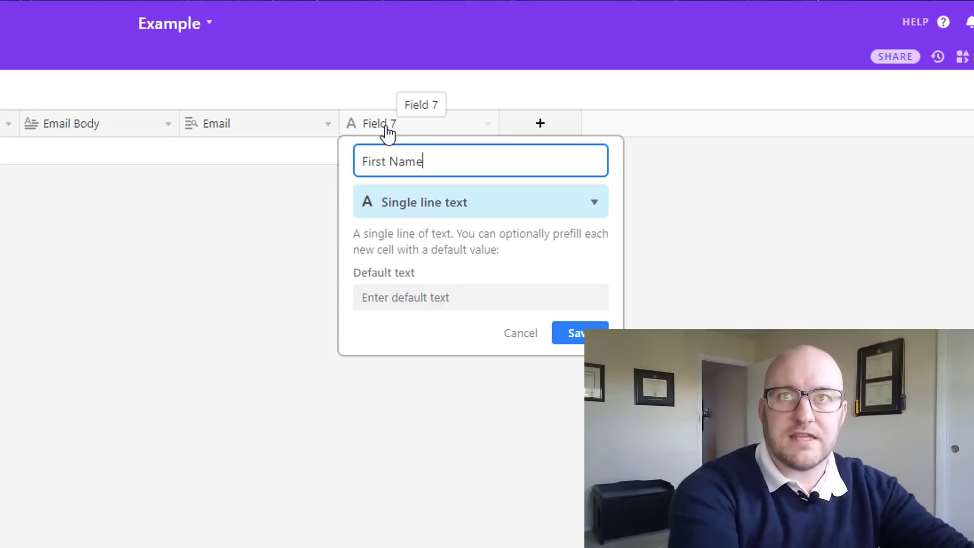
key(Tab)
text(look)
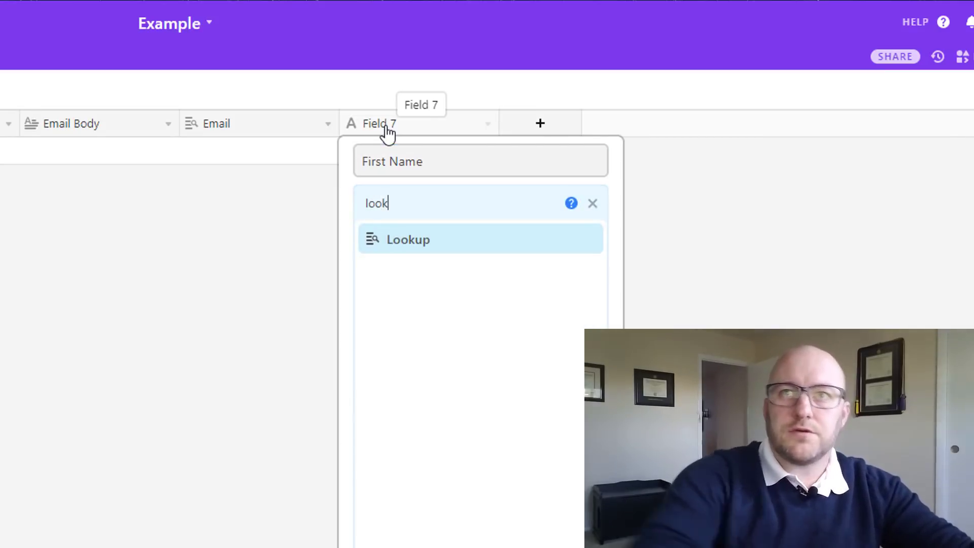
click(473, 260)
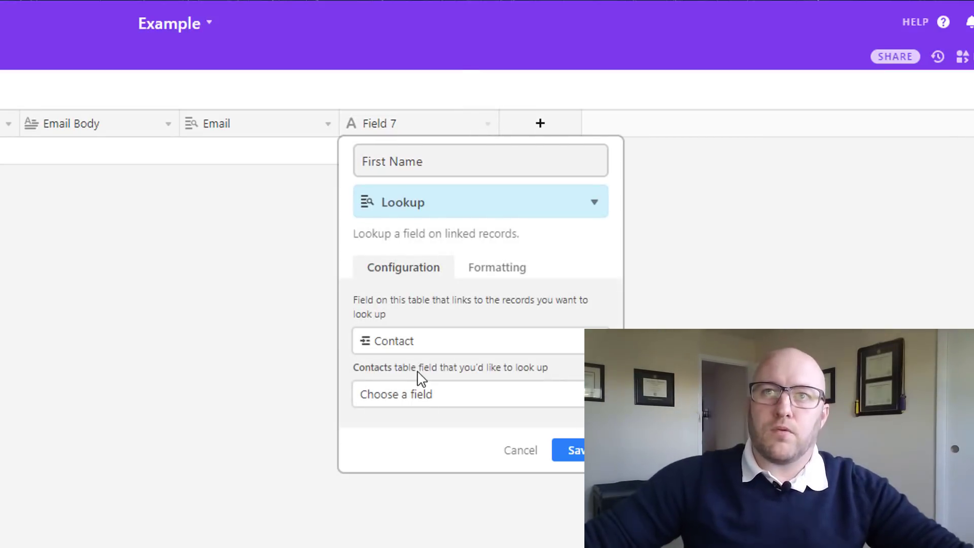
click(415, 398)
click(401, 542)
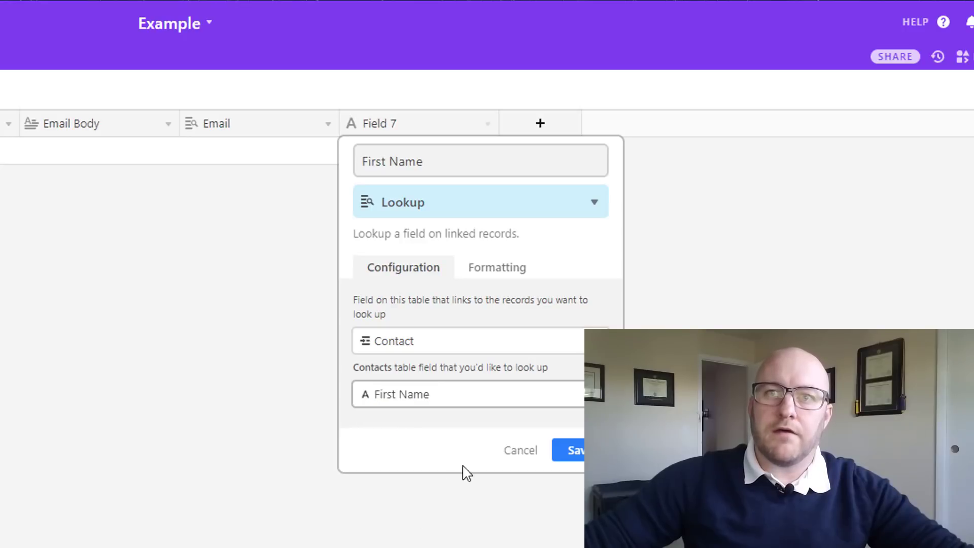
click(569, 457)
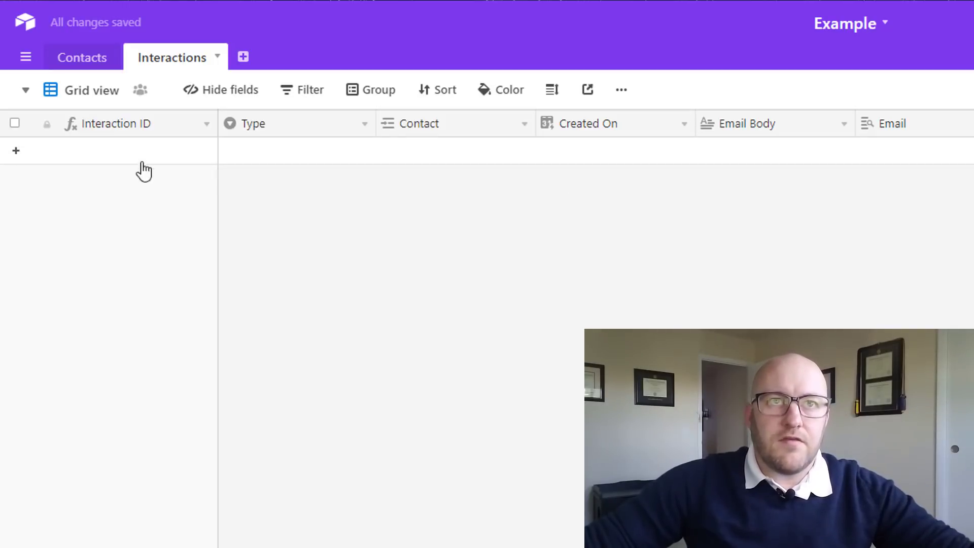
Add a new Interactions record, created on 10/13/2018
click(96, 60)
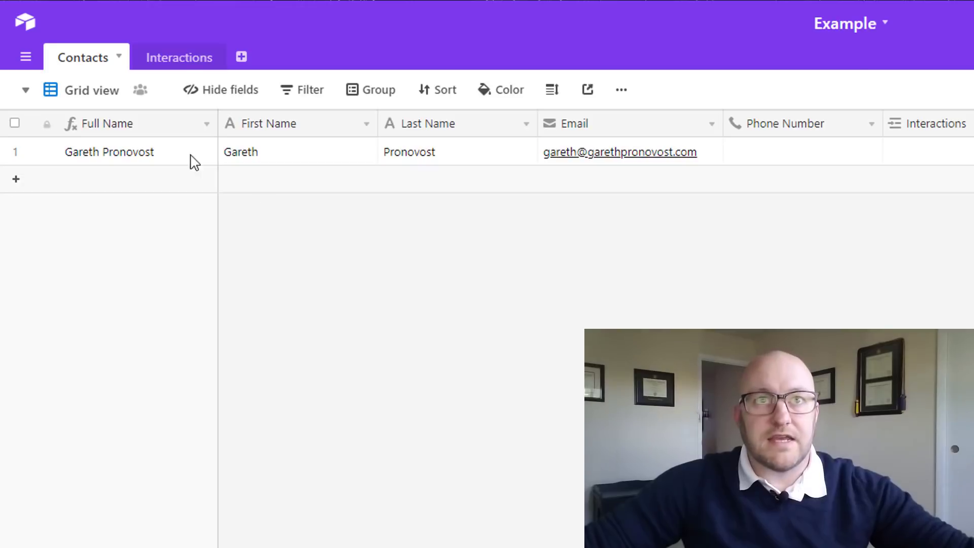
click(187, 59)
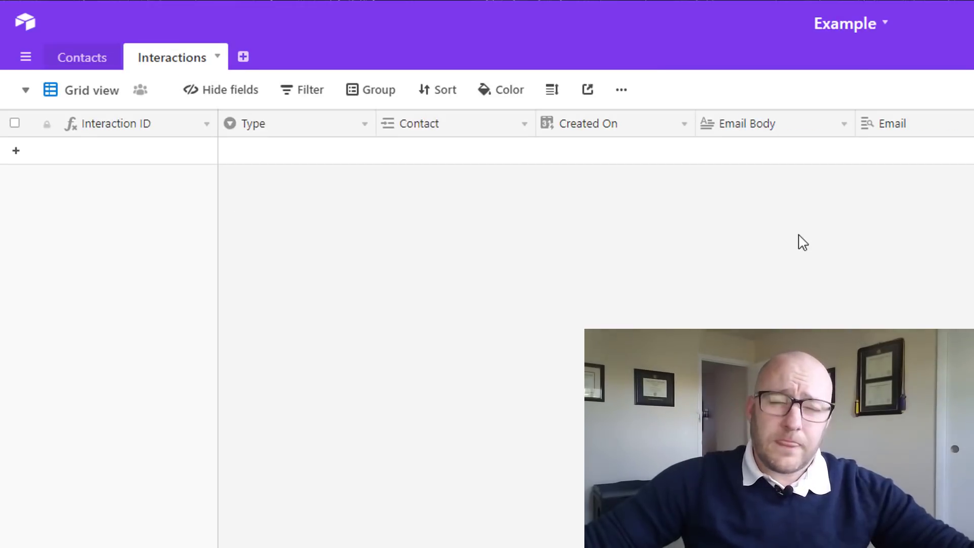
click(233, 159)
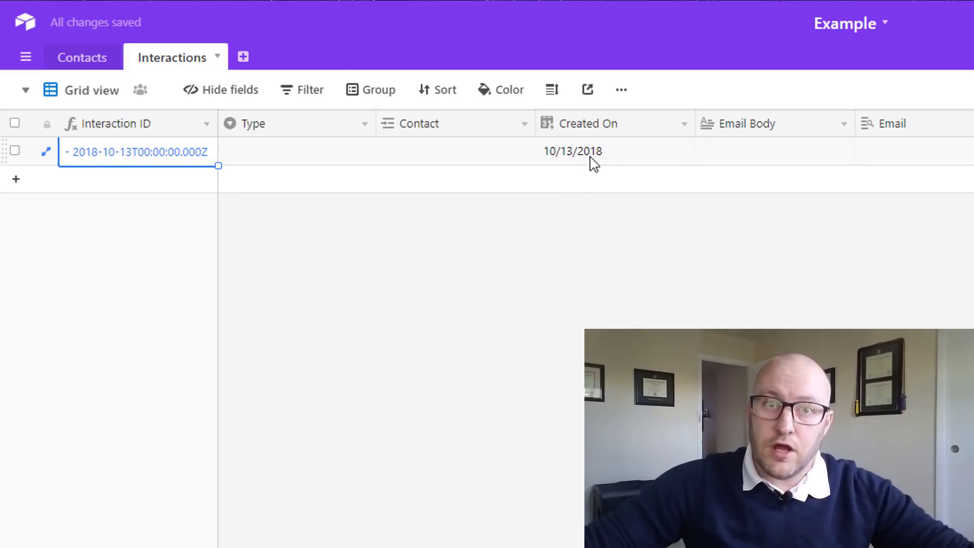
click(561, 166)
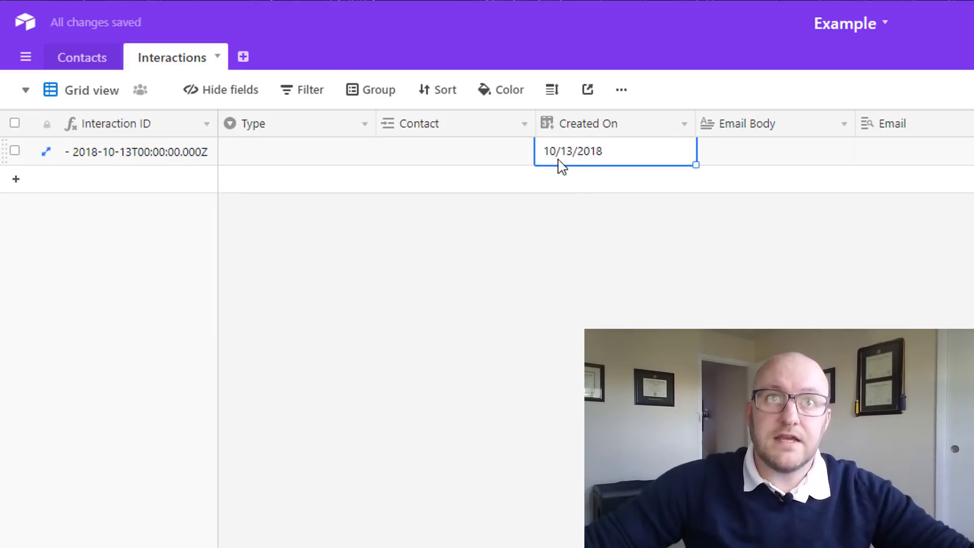
Link the existing contact to the record, filling its Email and First Name lookups, and widen the Email column
click(482, 163)
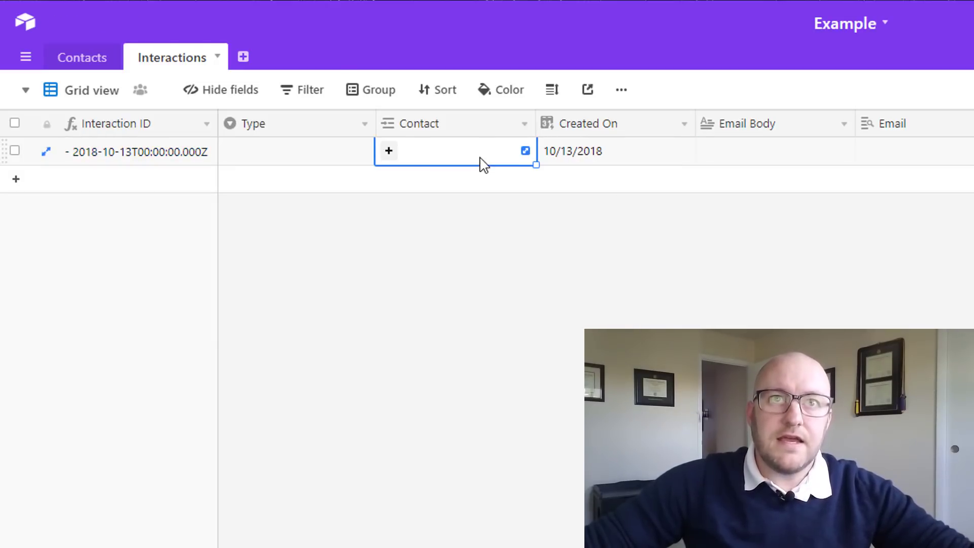
click(388, 151)
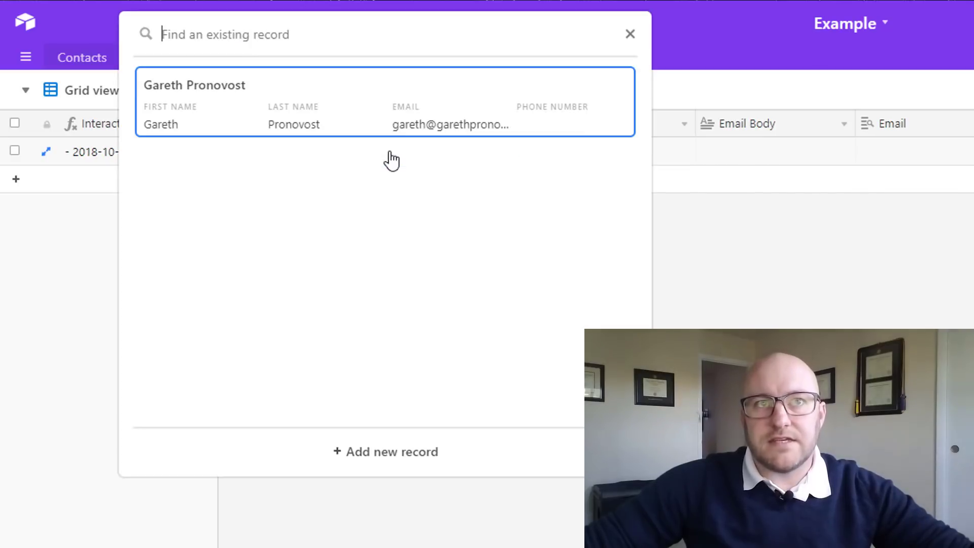
click(282, 116)
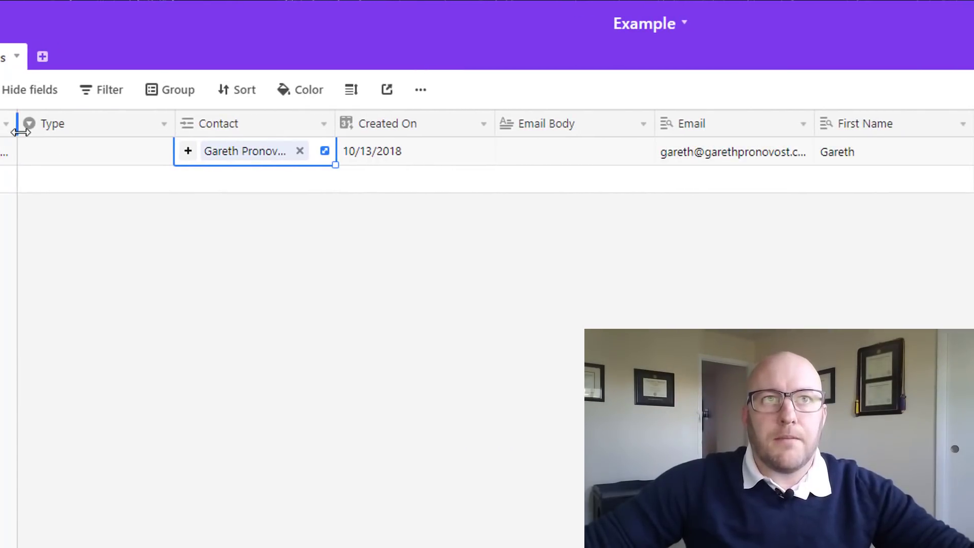
scroll(591, 165, left, 1)
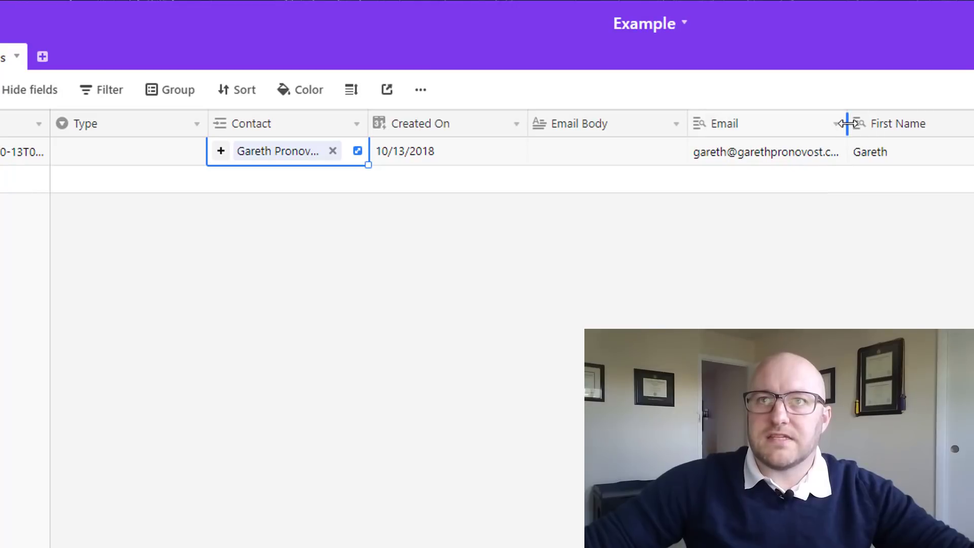
drag(847, 124, 876, 123)
click(810, 158)
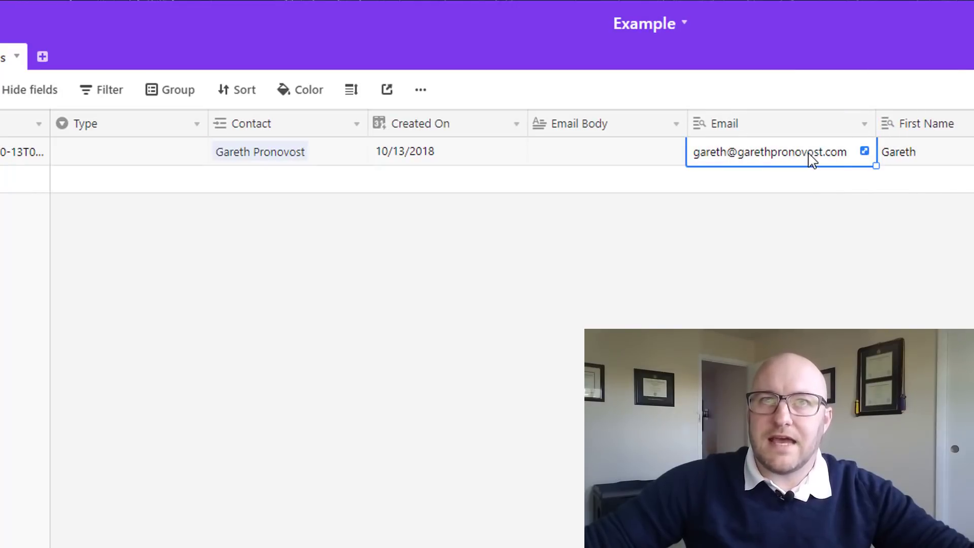
click(952, 161)
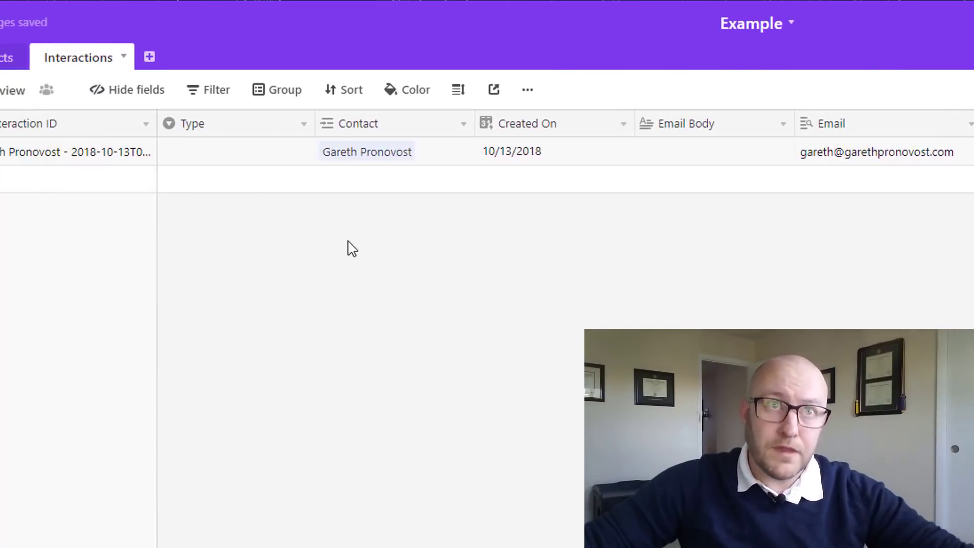
click(65, 162)
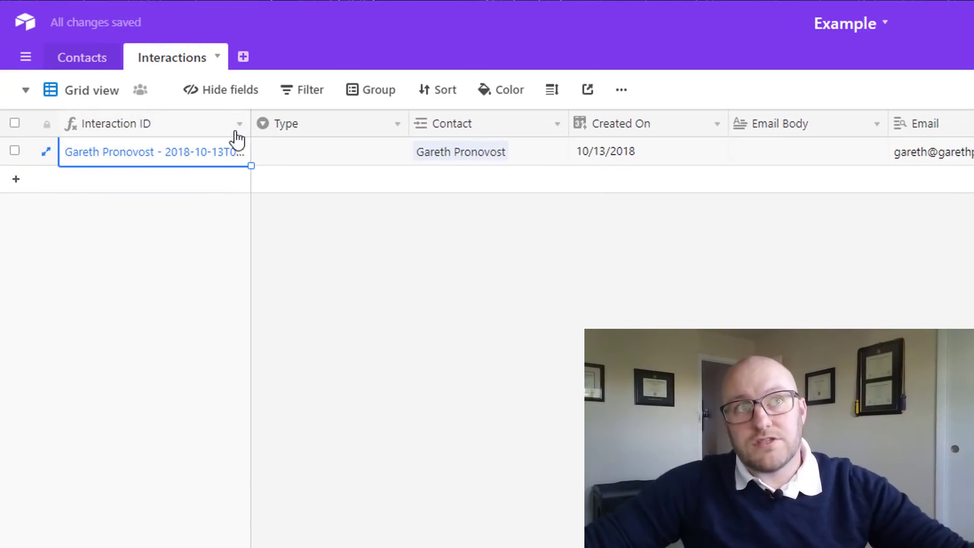
click(238, 127)
click(188, 162)
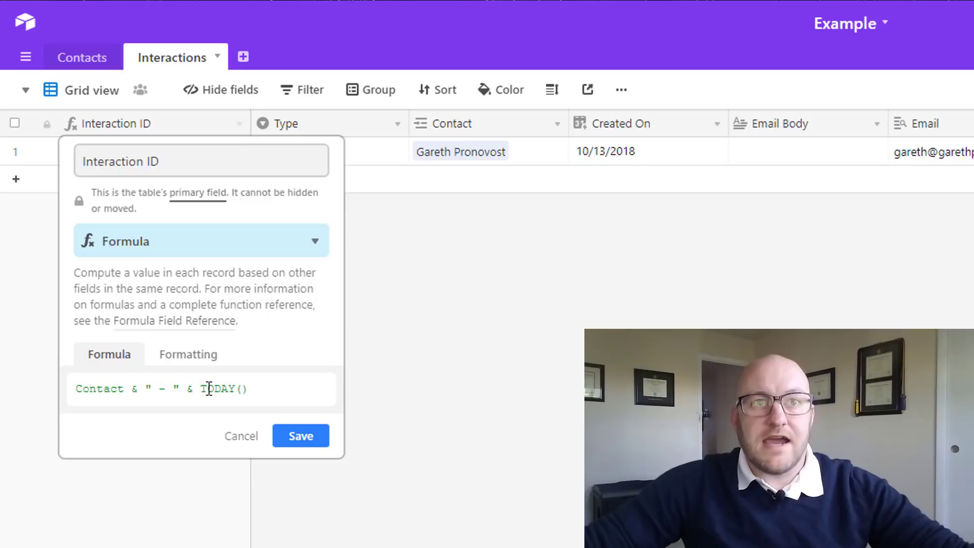
click(296, 441)
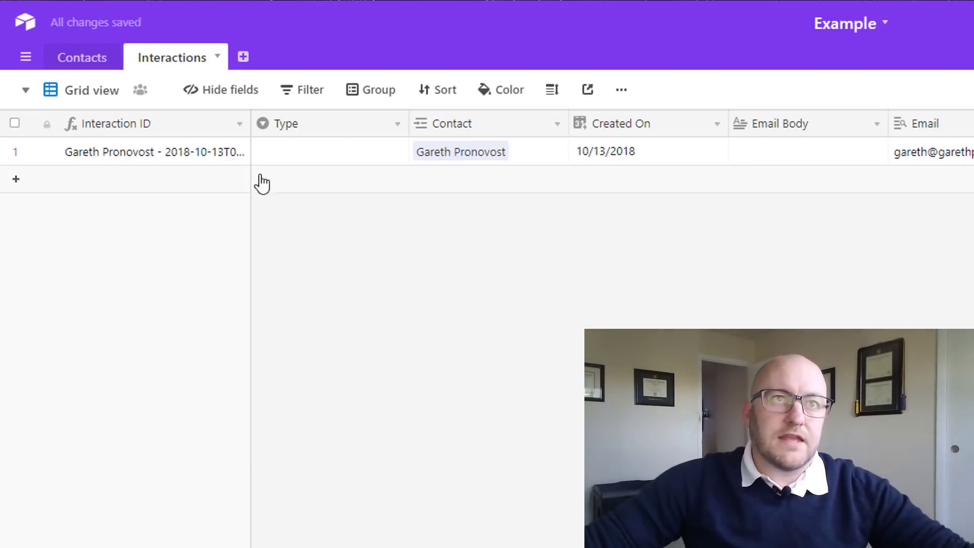
drag(289, 124, 339, 123)
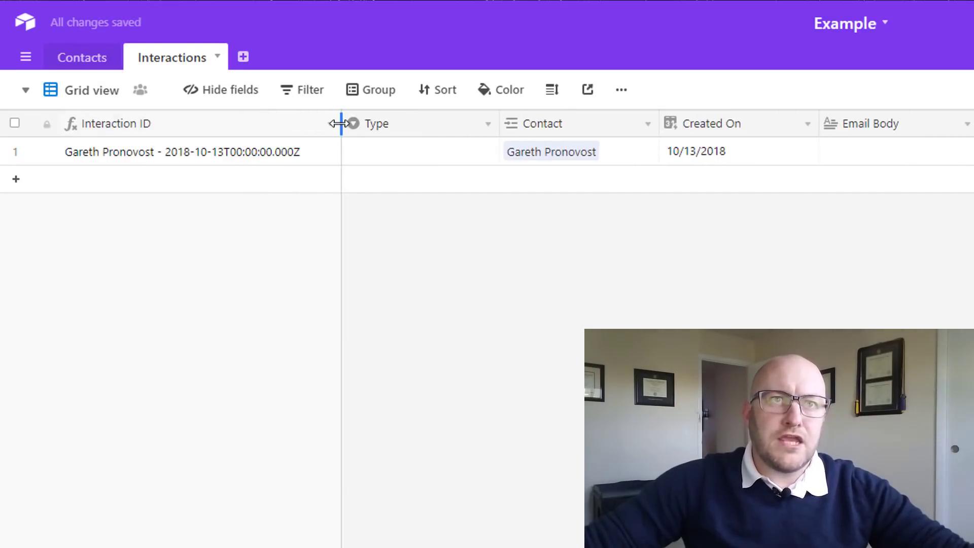
click(185, 157)
drag(346, 123, 242, 123)
click(444, 305)
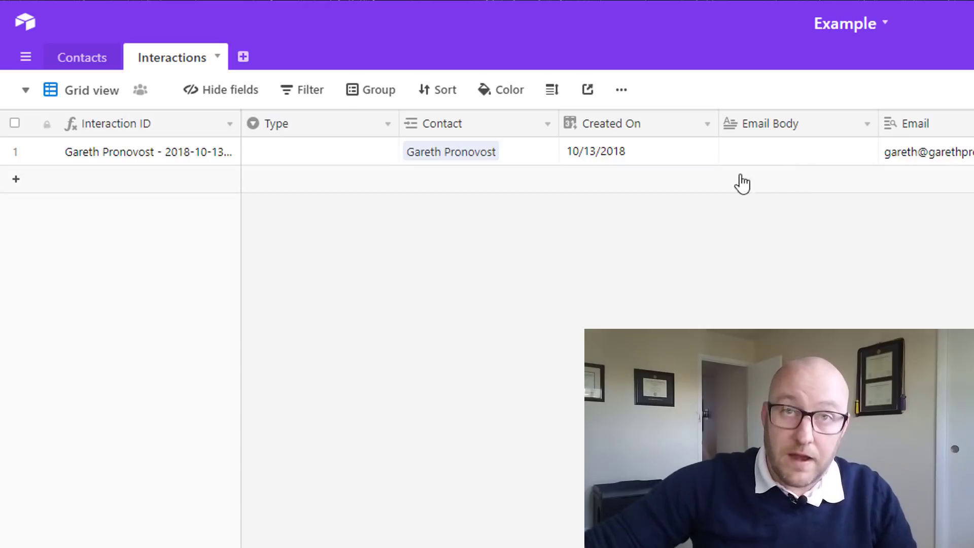
Set the interaction's Type to Email
click(320, 155)
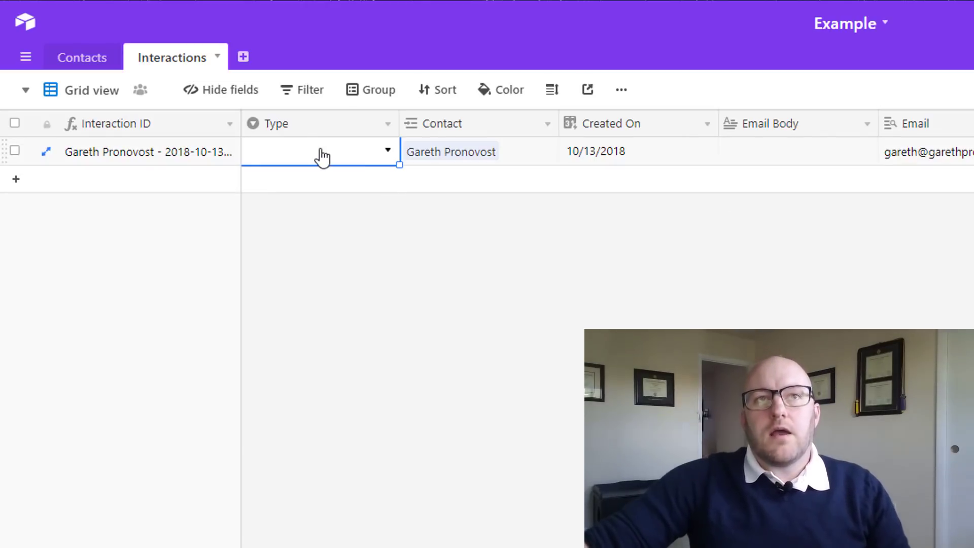
click(387, 151)
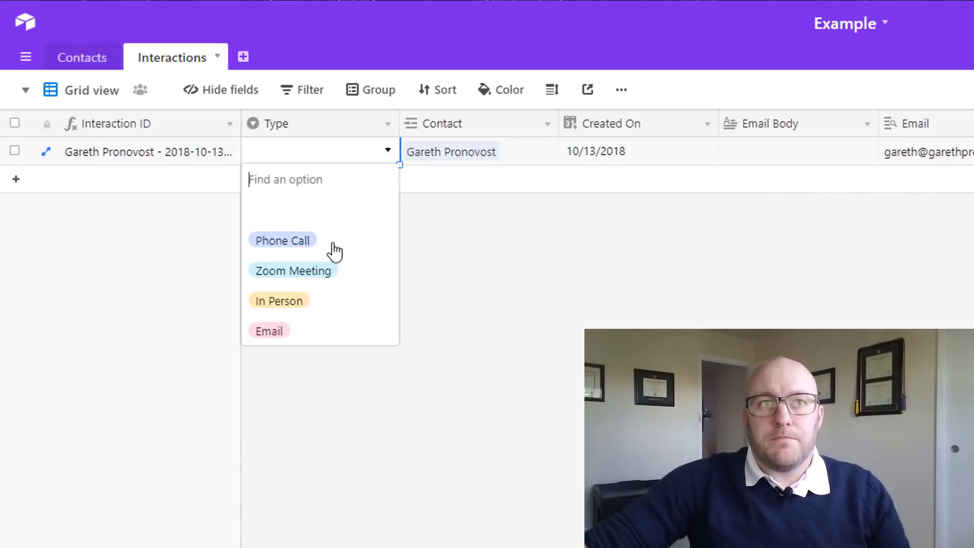
click(298, 338)
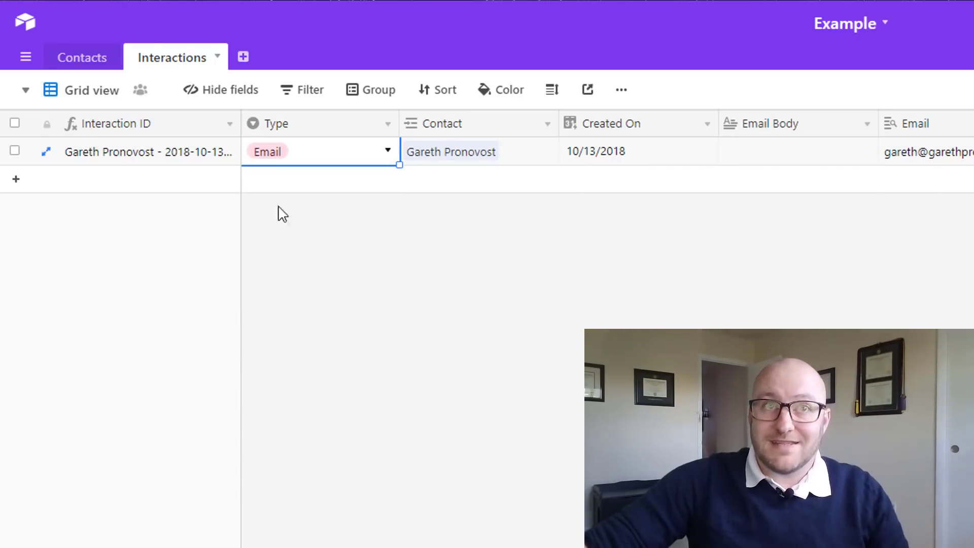
Enter the Email Body 'This is an example email.'
click(781, 151)
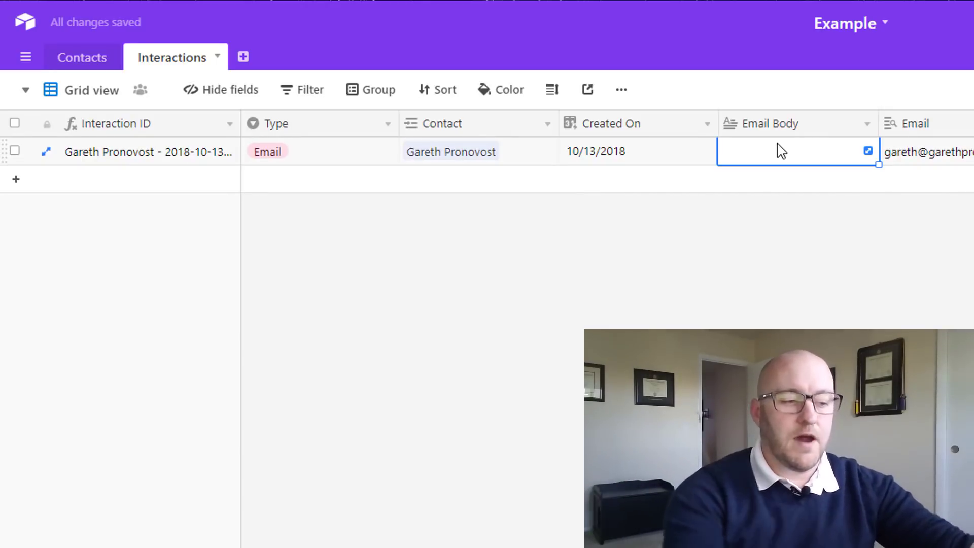
text(T)
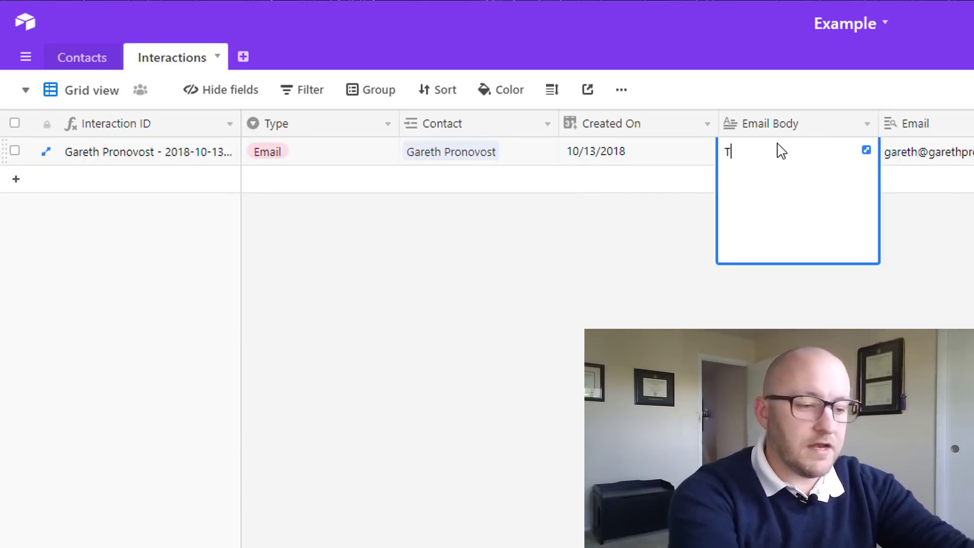
key(BackSpace)
key(BackSpace)
key(BackSpace)
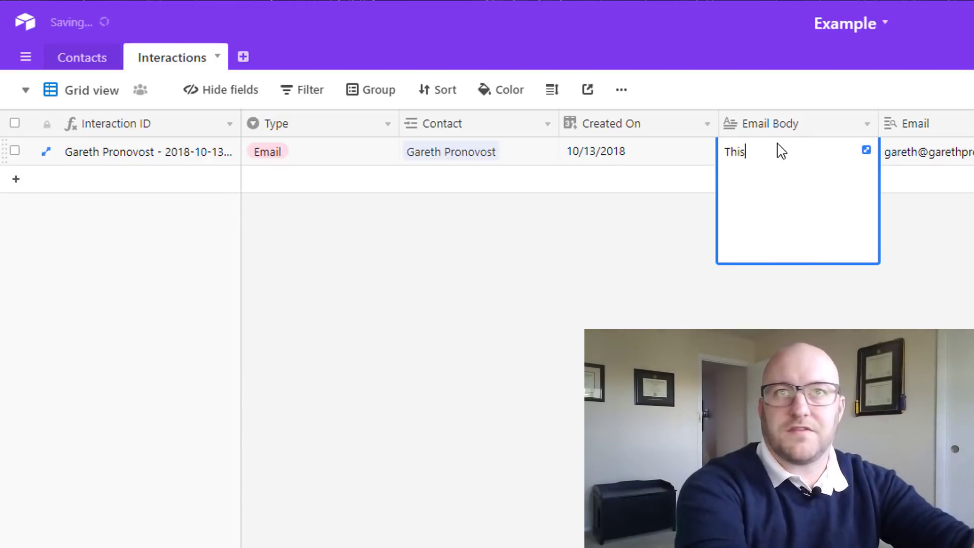
text(ampole email.)
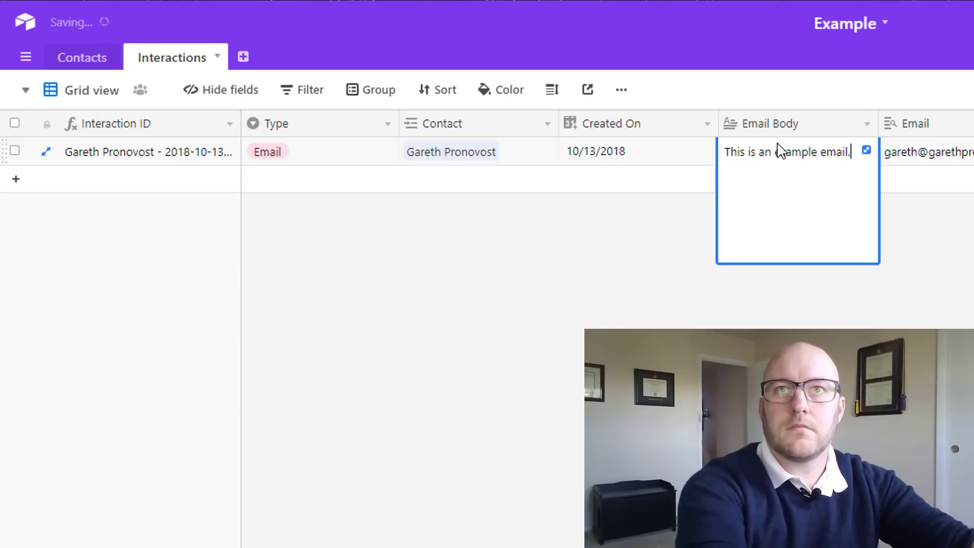
key(Escape)
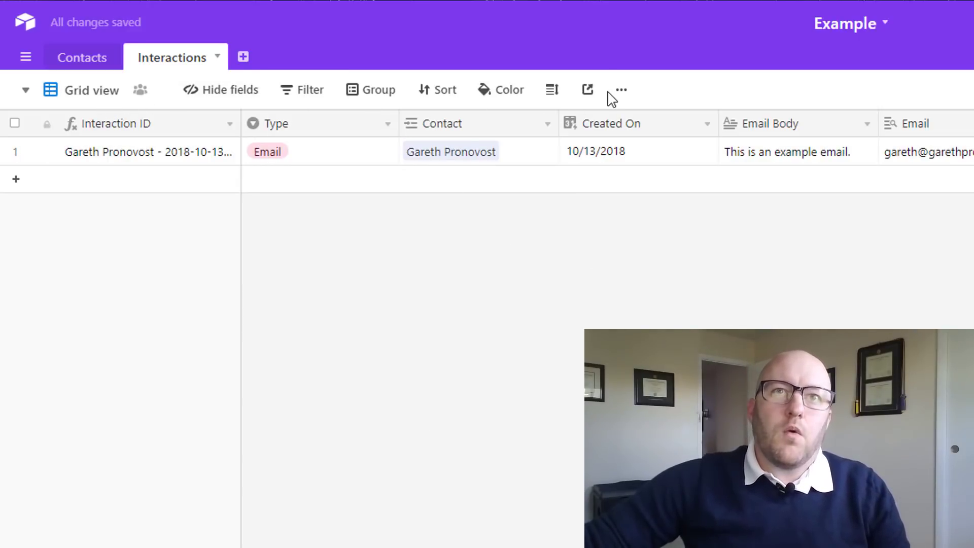
Duplicate the grid view as 'Email Template View' and review its visibility settings
click(92, 95)
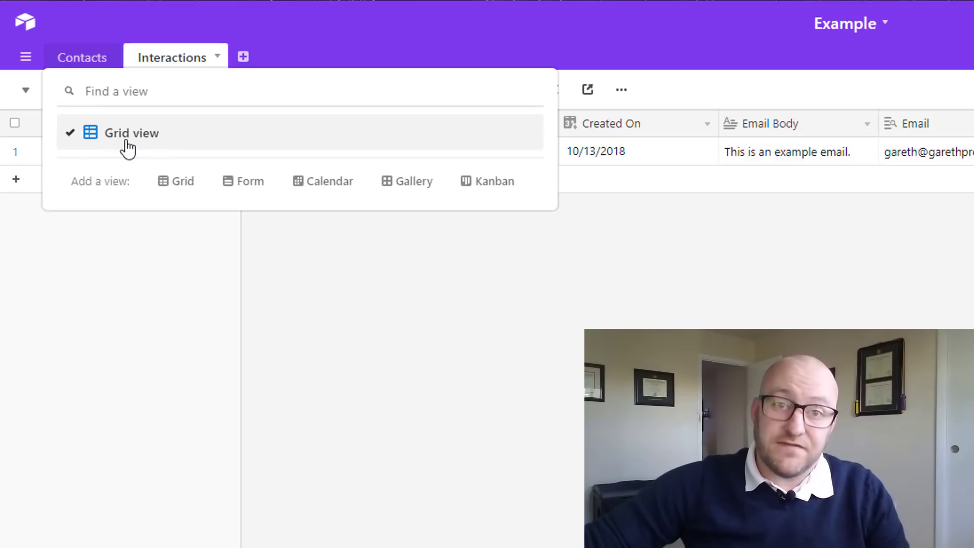
click(497, 133)
click(621, 90)
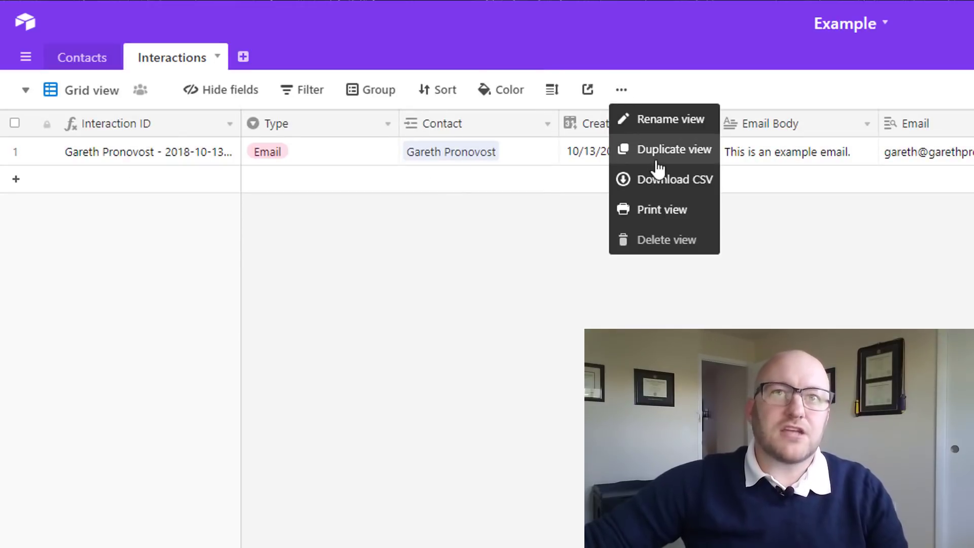
click(658, 151)
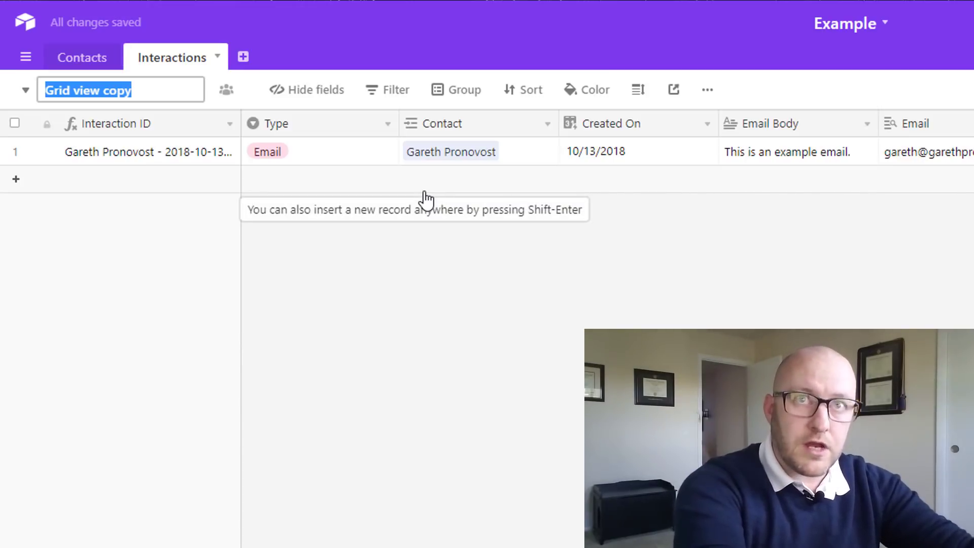
text(Email )
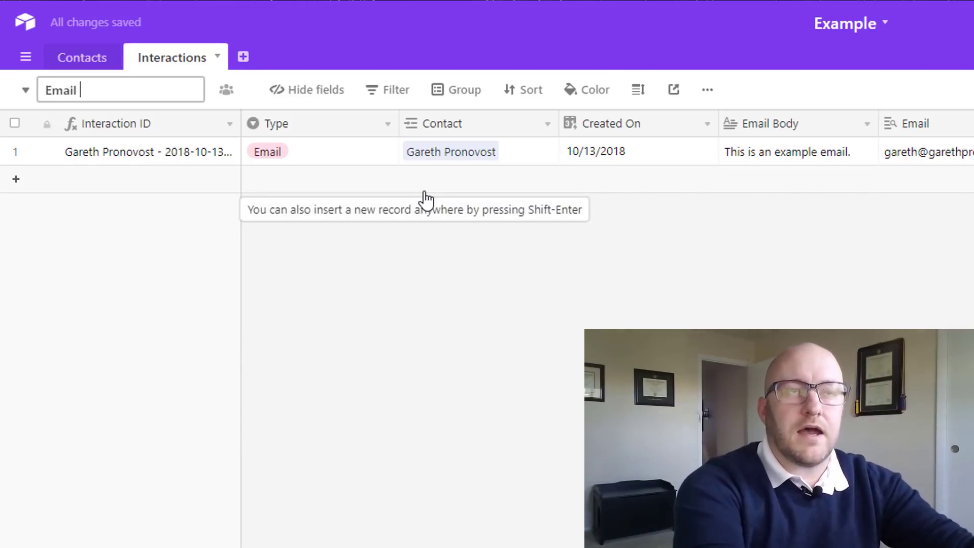
text(Template Vi)
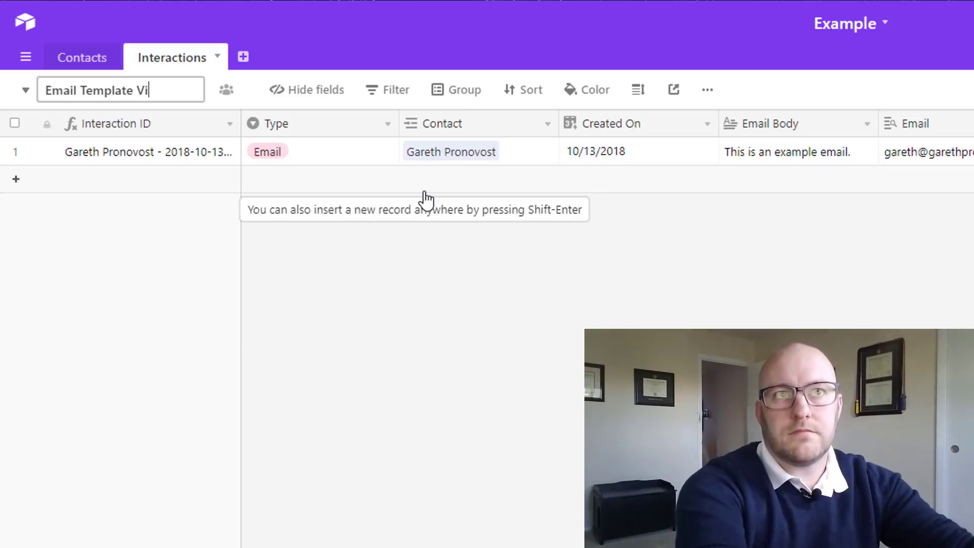
text(ew)
click(369, 282)
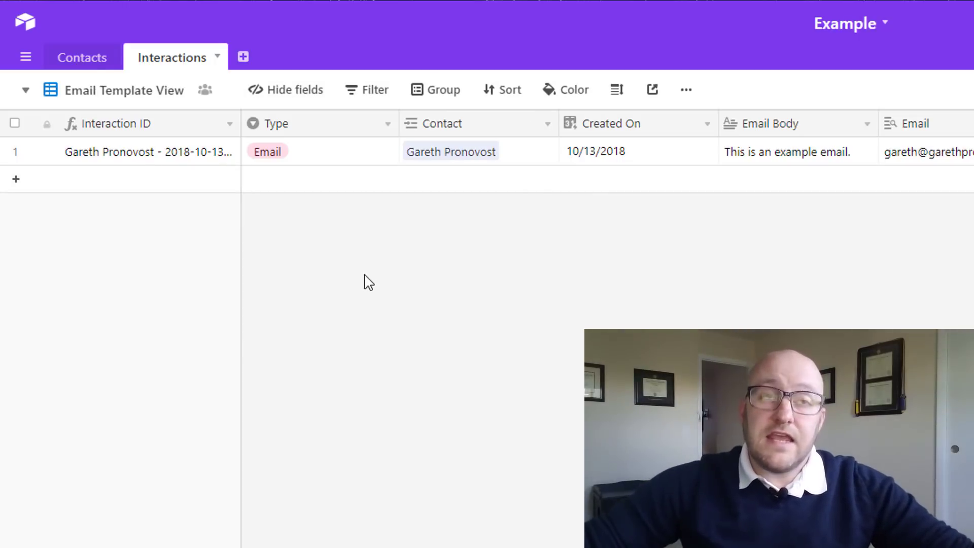
click(205, 91)
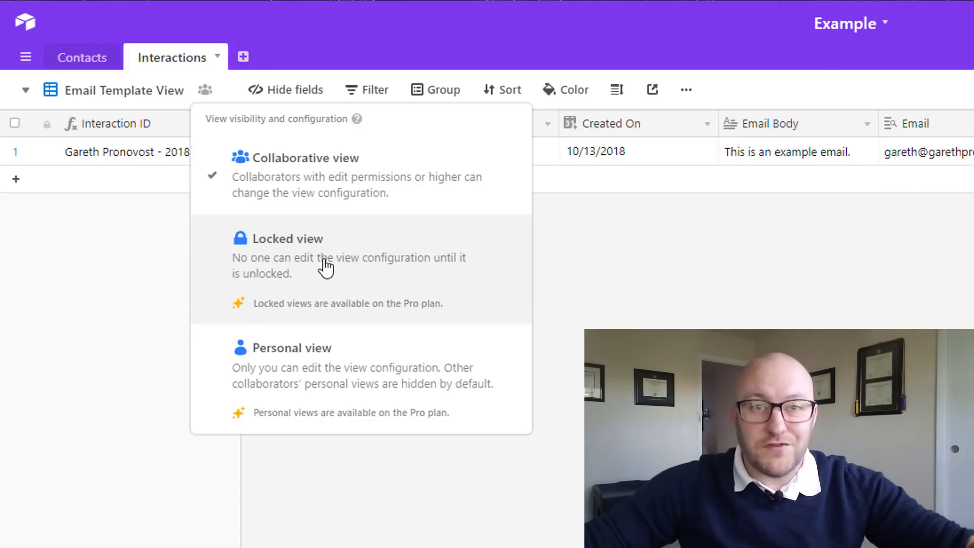
click(700, 305)
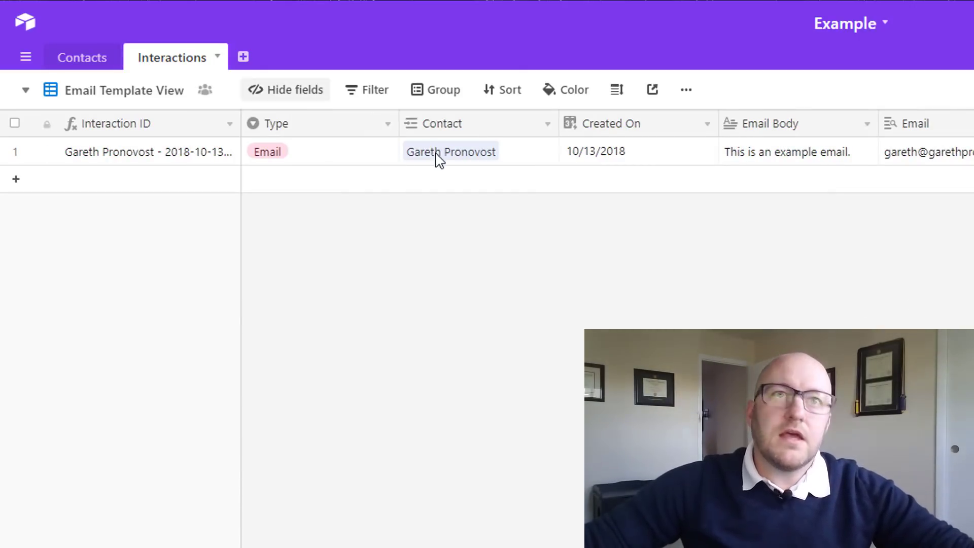
Filter the view to Type is Email and Email Body is not empty
click(364, 92)
click(381, 163)
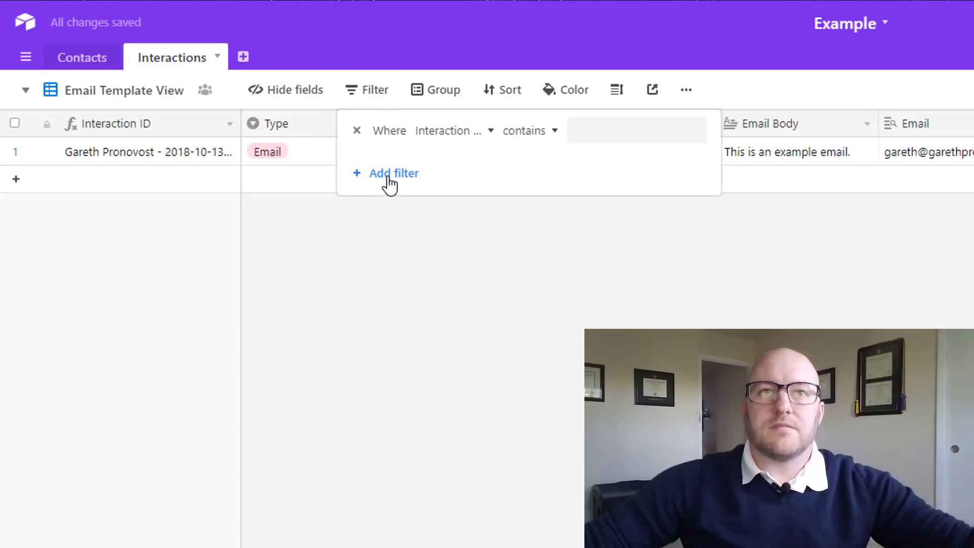
click(453, 138)
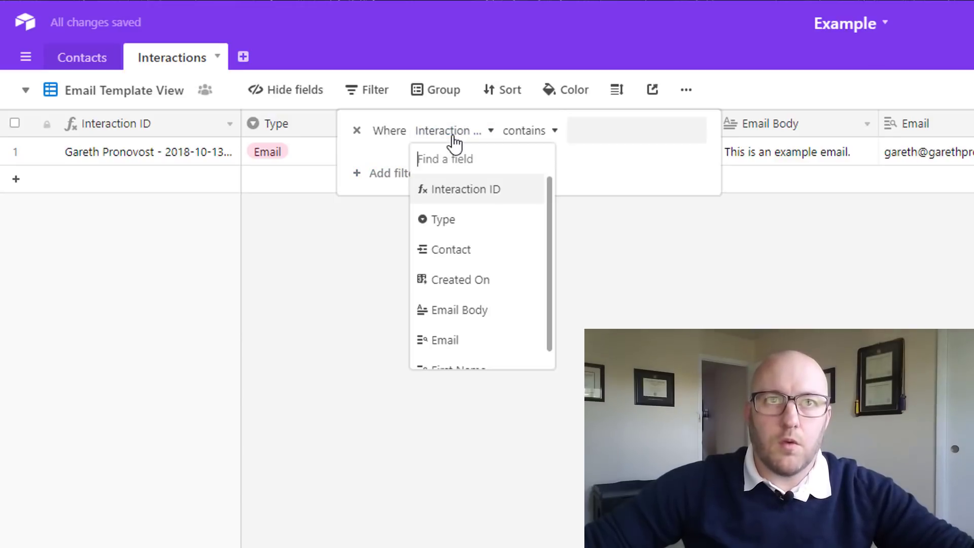
click(446, 220)
click(546, 135)
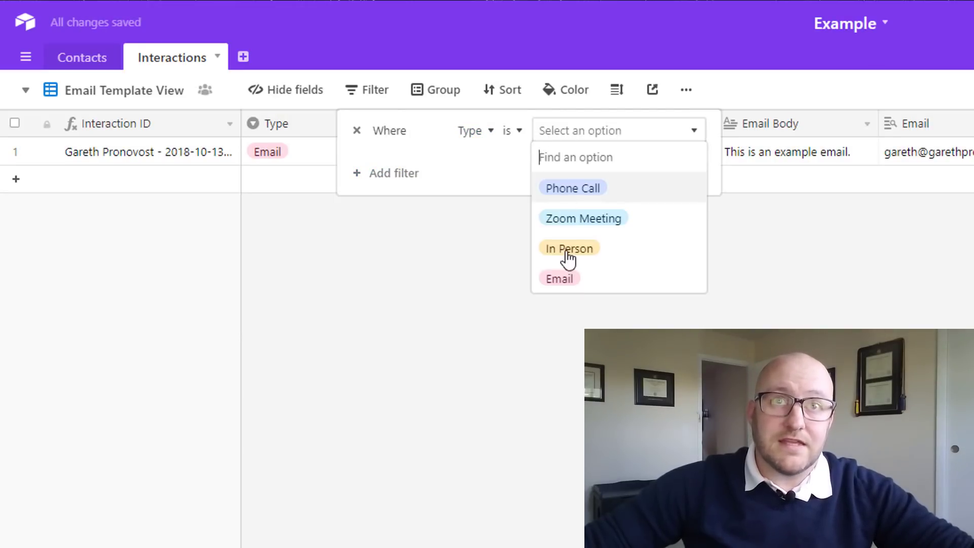
click(560, 279)
click(395, 174)
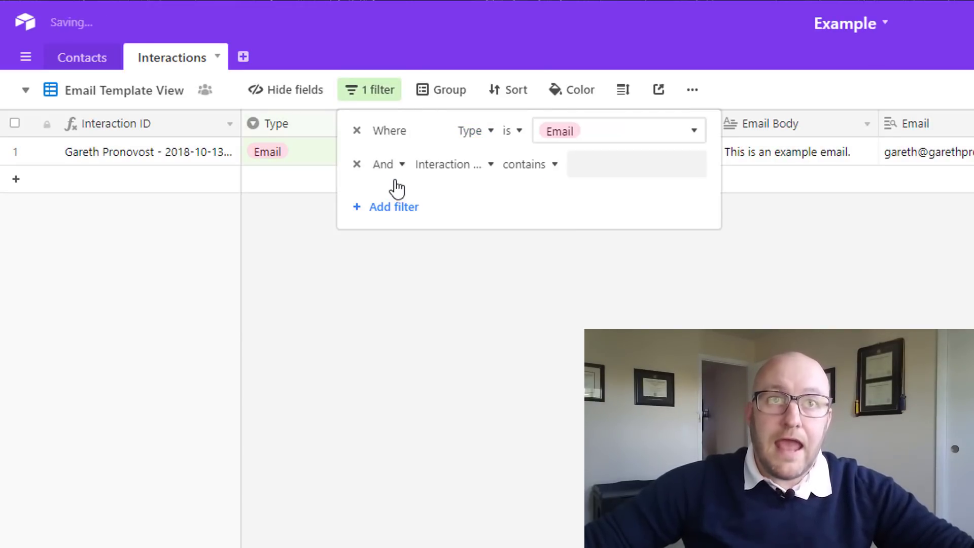
click(450, 166)
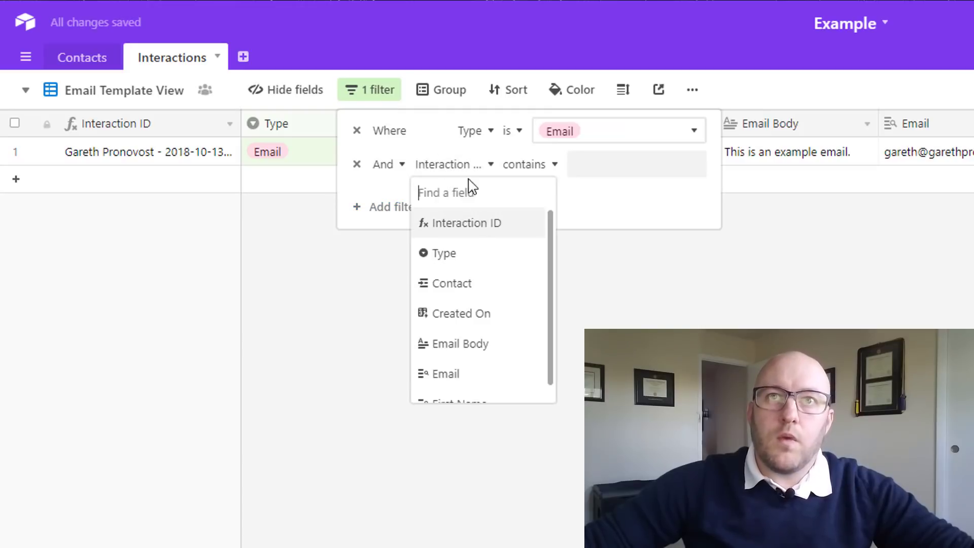
click(462, 345)
click(530, 165)
click(539, 378)
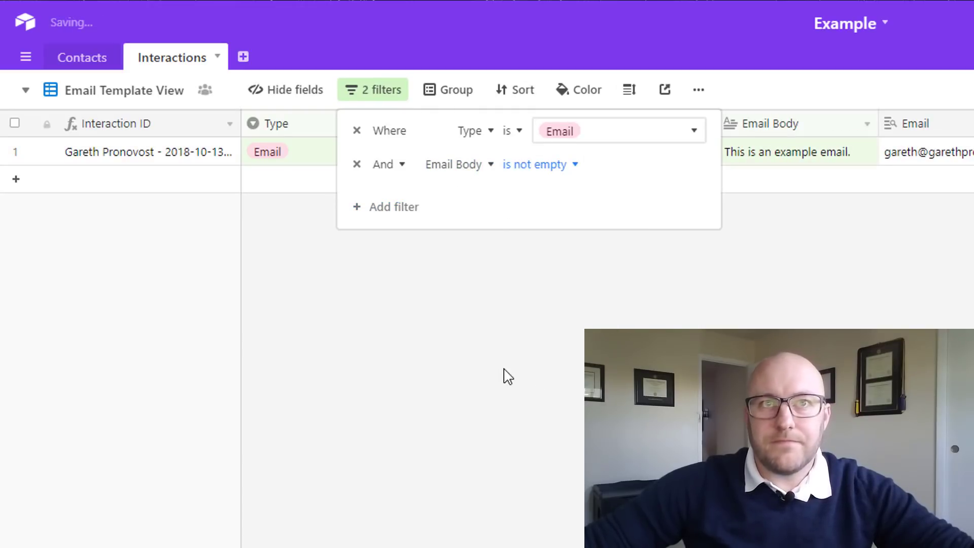
Add a third filter requiring Email to be not empty
click(392, 208)
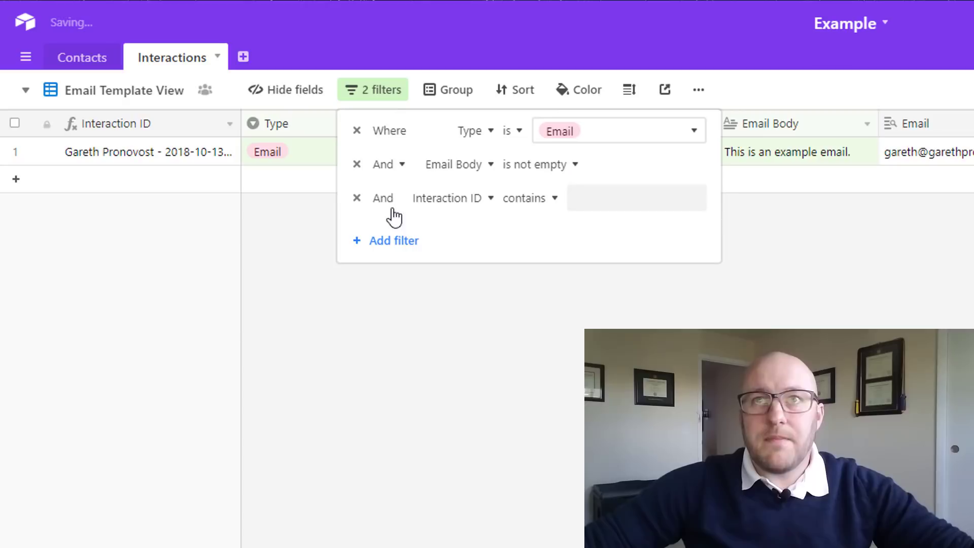
click(393, 241)
click(356, 233)
click(463, 199)
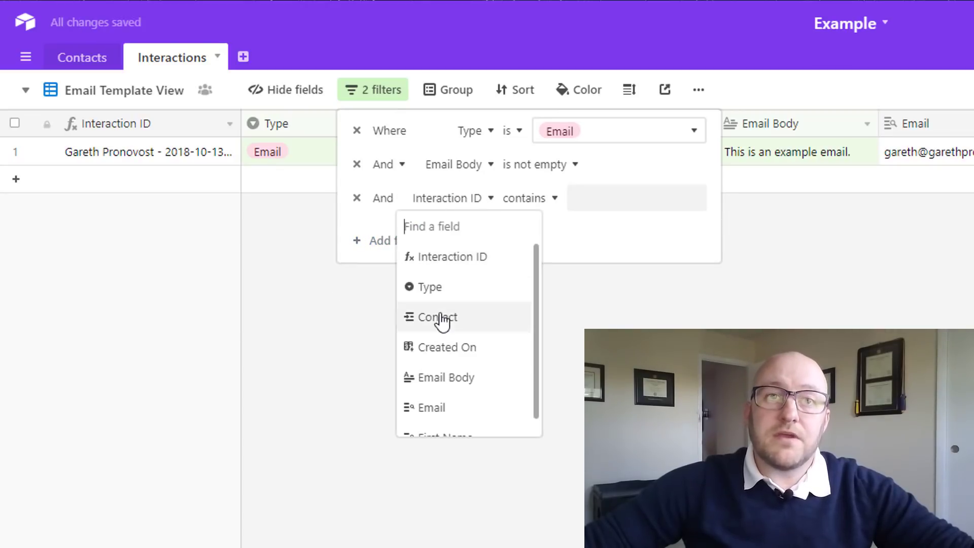
click(439, 412)
click(553, 202)
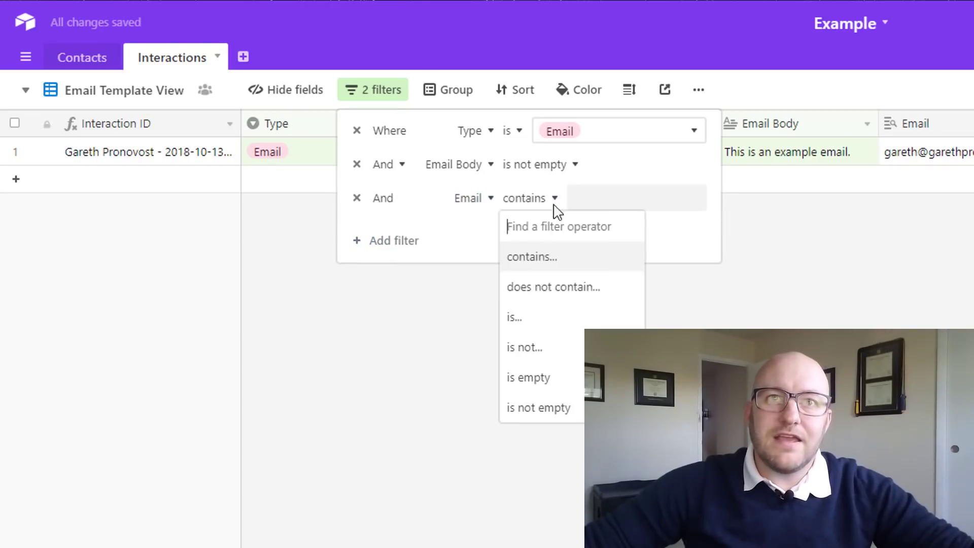
click(551, 407)
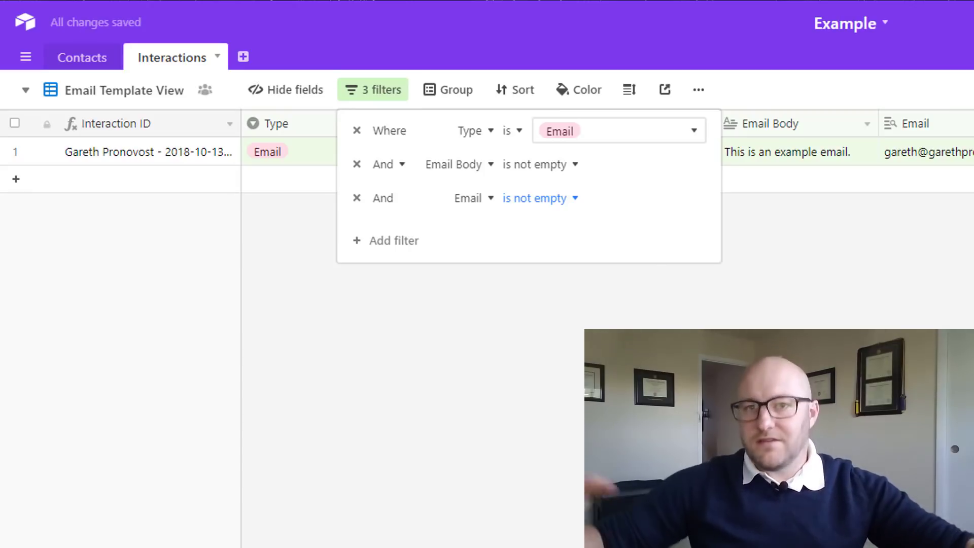
Add a fourth filter requiring First Name to be not empty
click(398, 241)
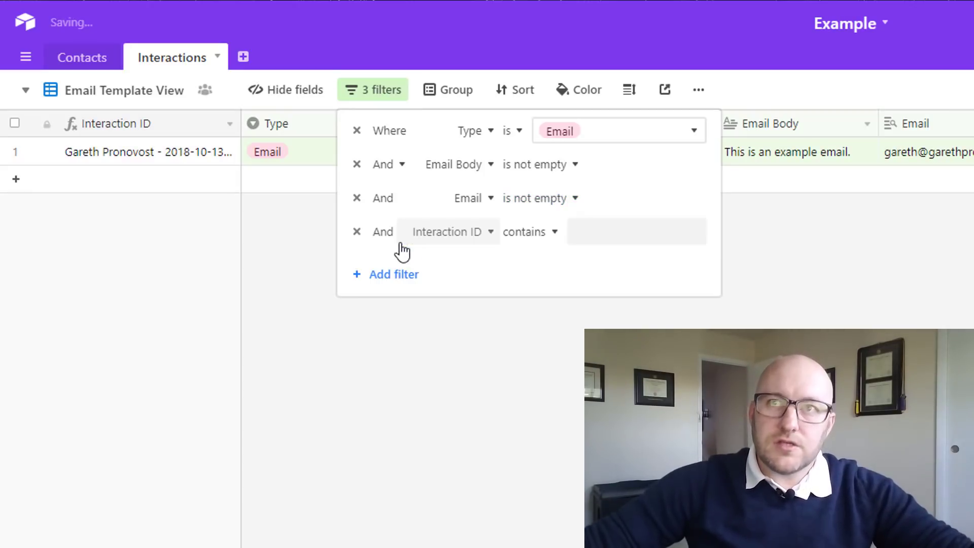
click(431, 233)
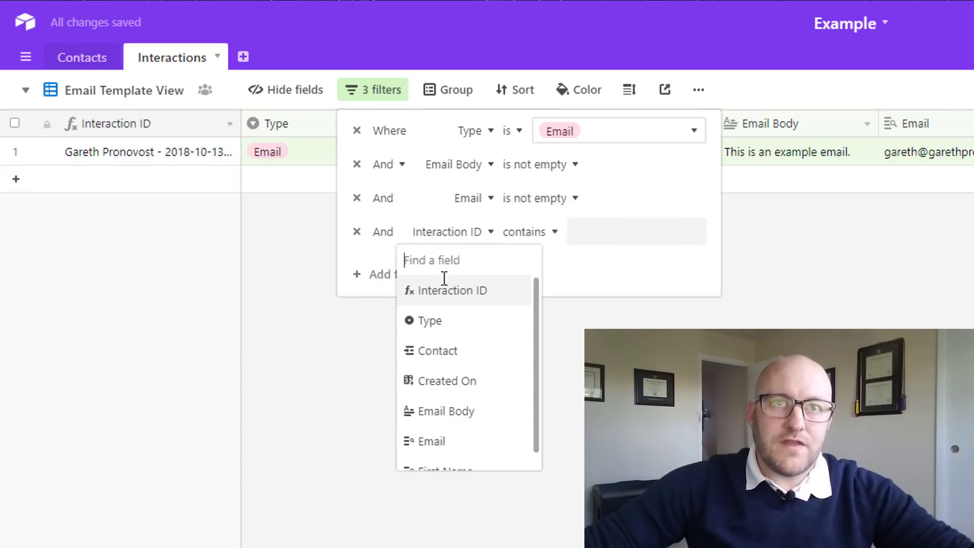
scroll(446, 456, down, 1)
click(454, 457)
click(527, 232)
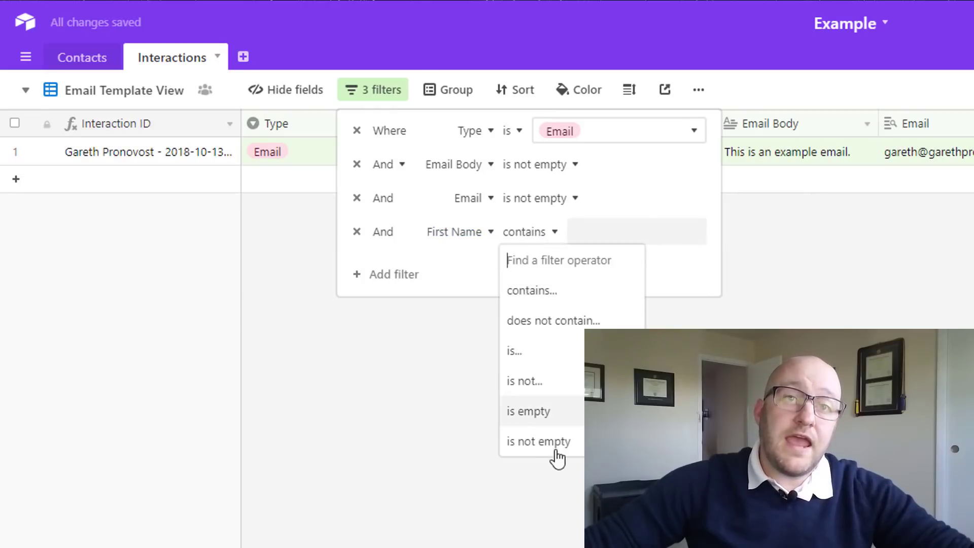
click(544, 443)
click(573, 422)
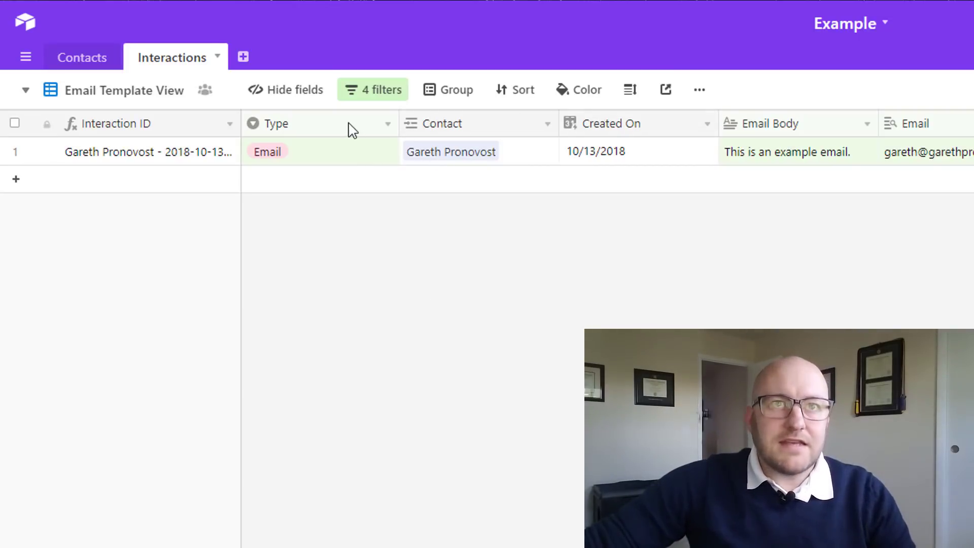
Review the four filter conditions, then switch to the Grid view
click(387, 96)
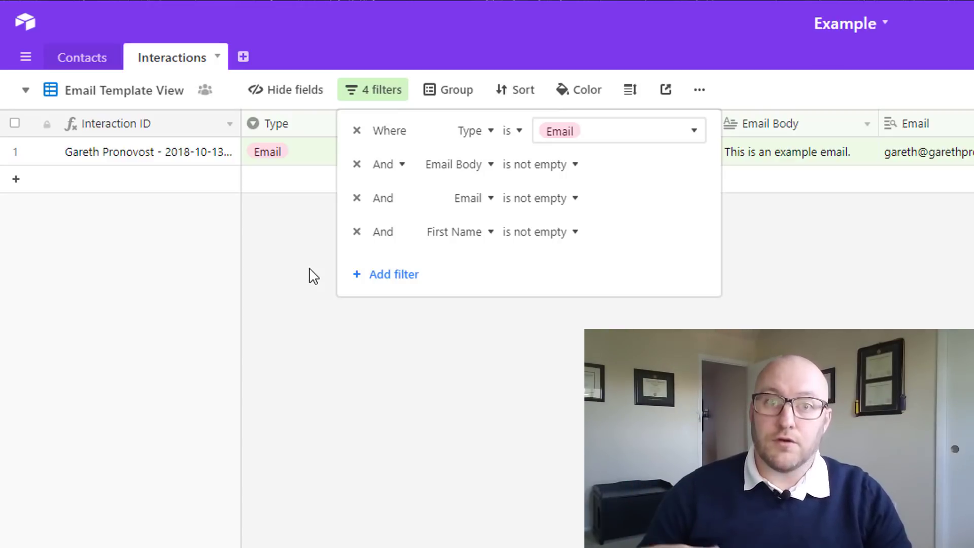
click(318, 332)
click(118, 92)
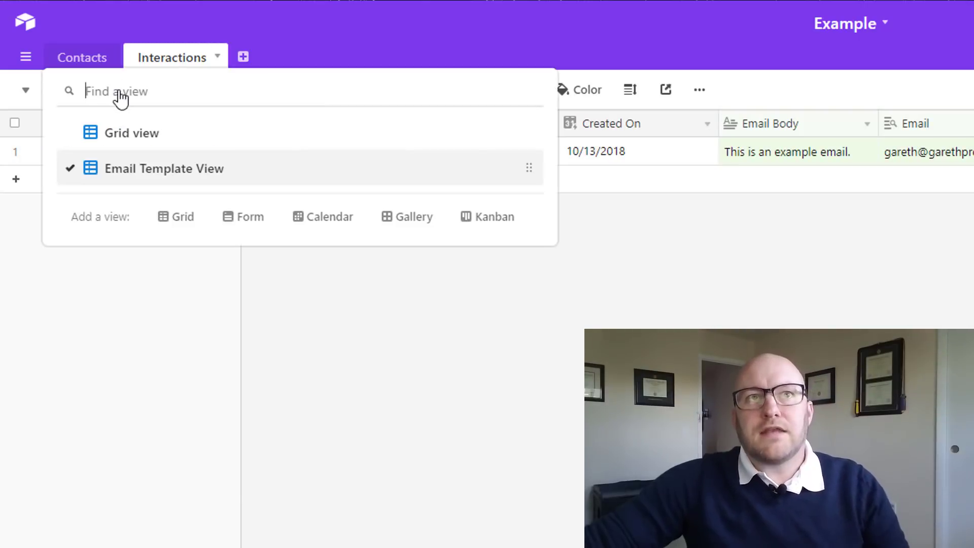
click(143, 148)
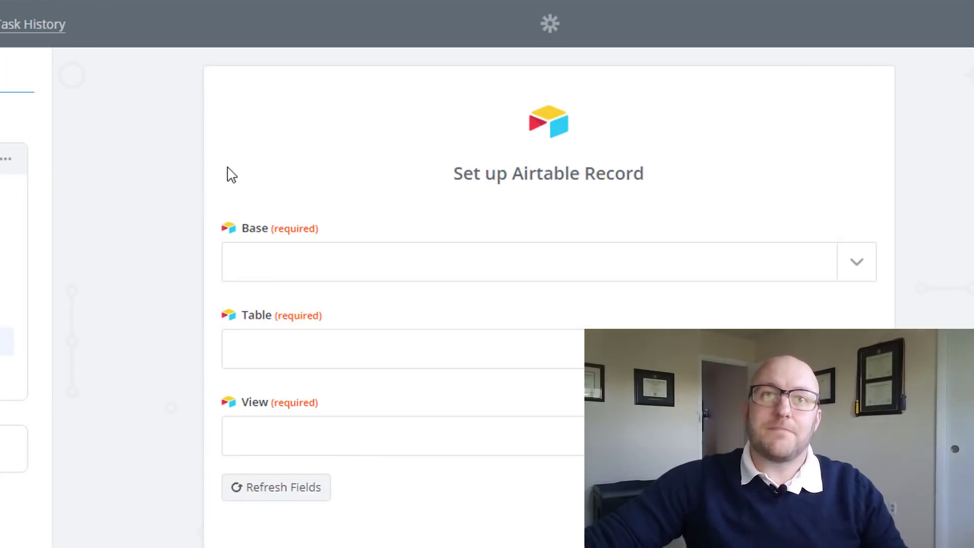
Set the trigger to the Example base, Interactions table and Email Template View
click(853, 271)
text(exa)
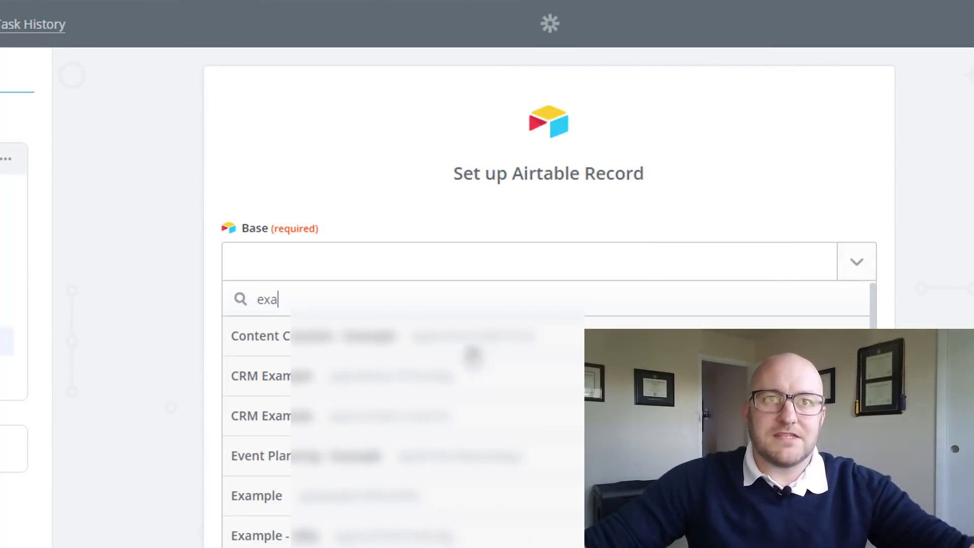
click(302, 499)
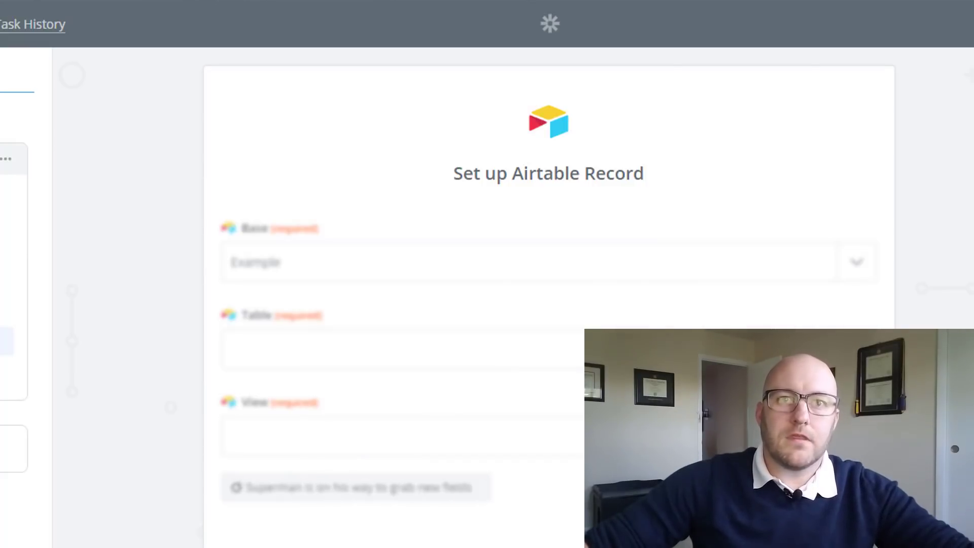
click(457, 349)
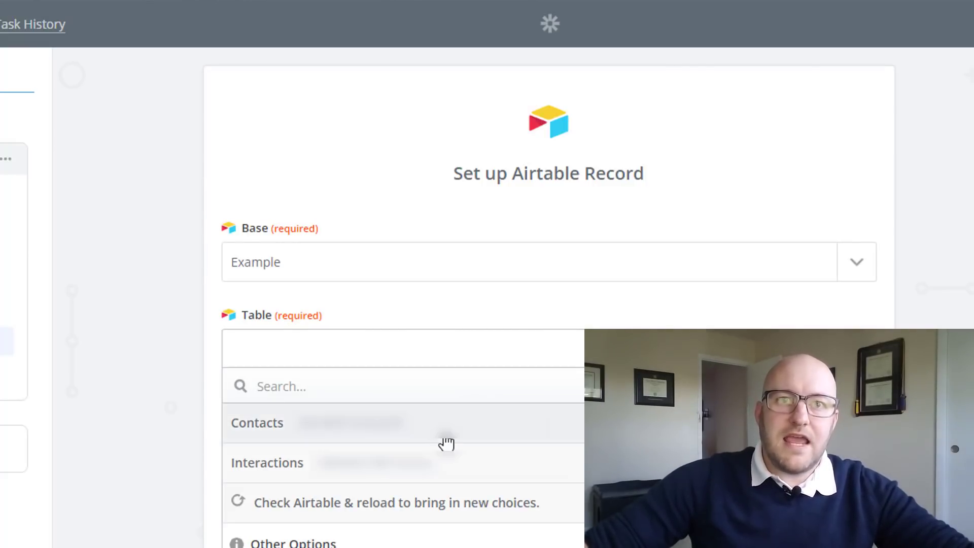
click(387, 463)
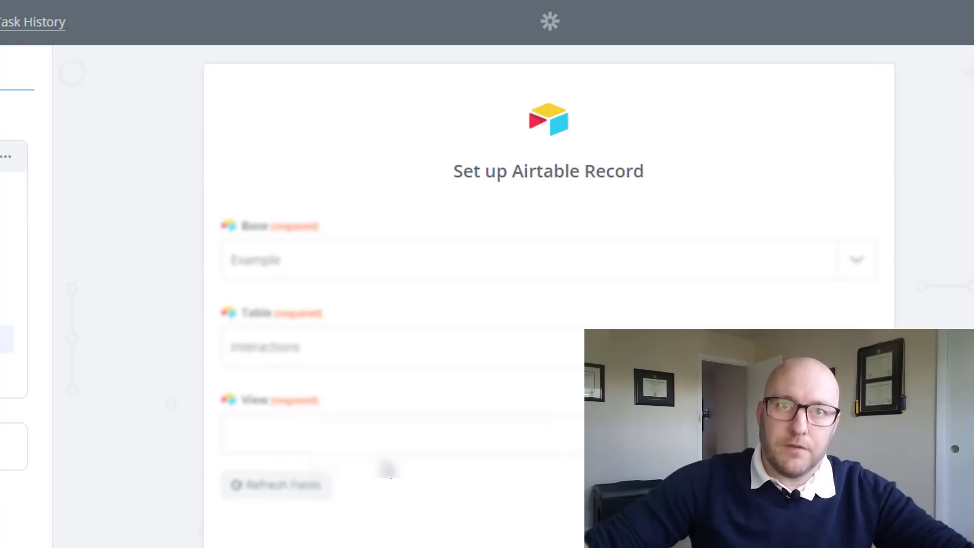
scroll(387, 467, down, 2)
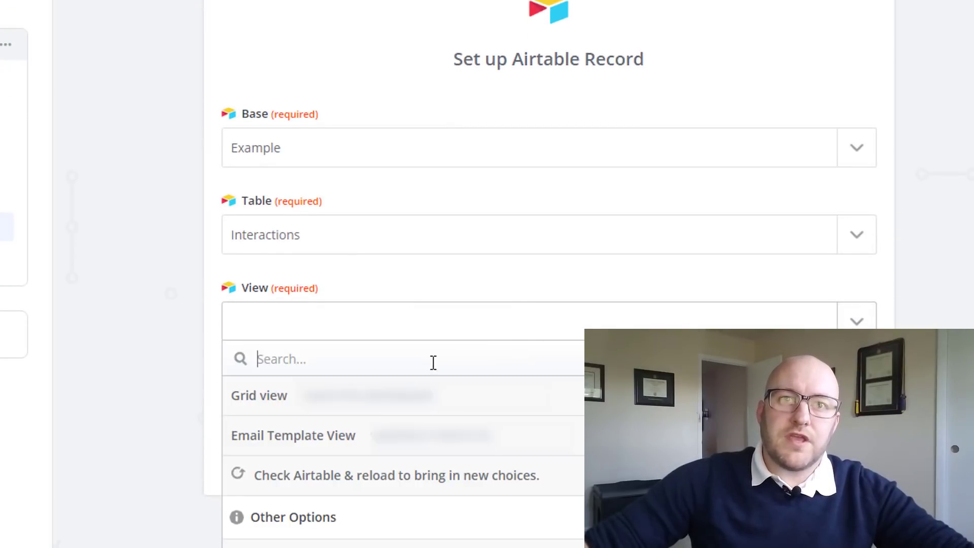
click(350, 449)
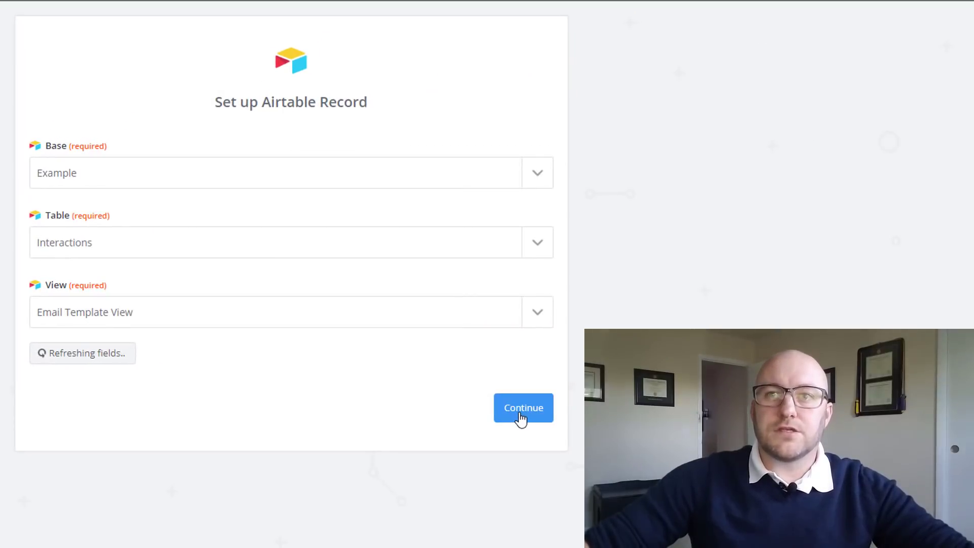
click(520, 419)
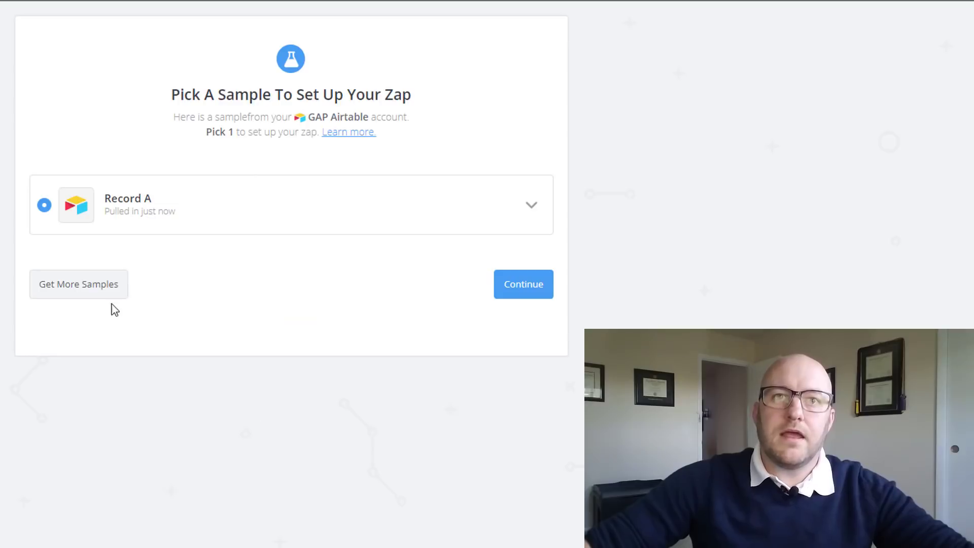
Inspect sample Record A's fields and accept it to finish the trigger
click(537, 209)
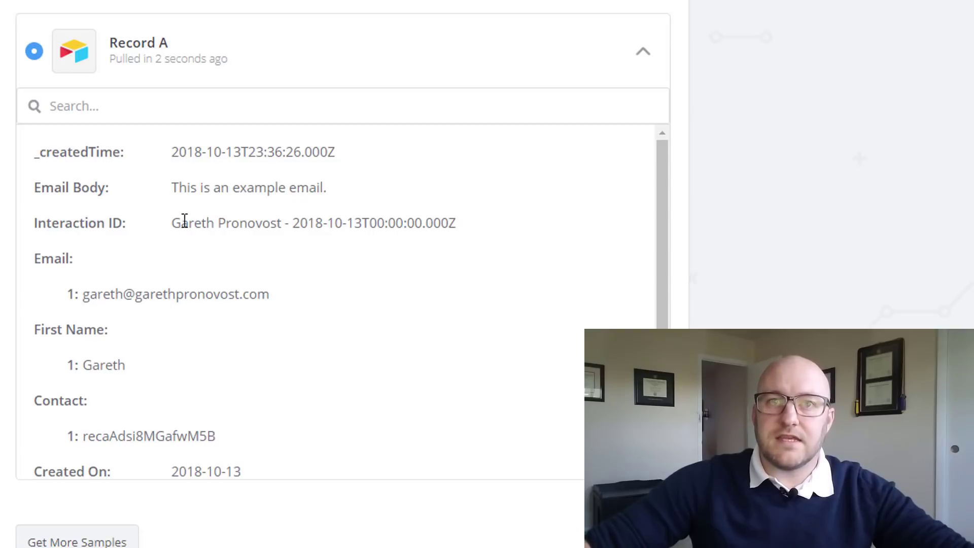
drag(302, 217, 405, 220)
scroll(401, 222, down, 2)
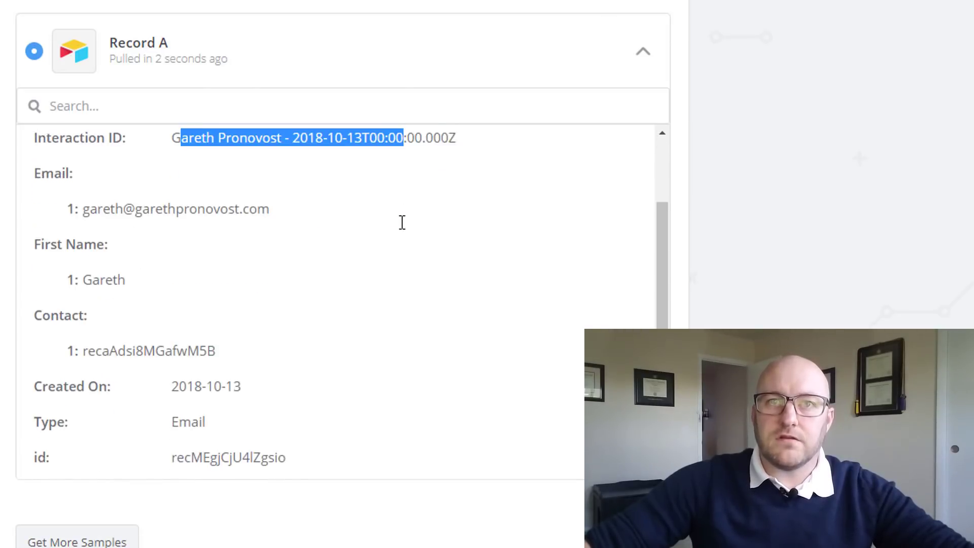
scroll(239, 247, up, 2)
click(198, 209)
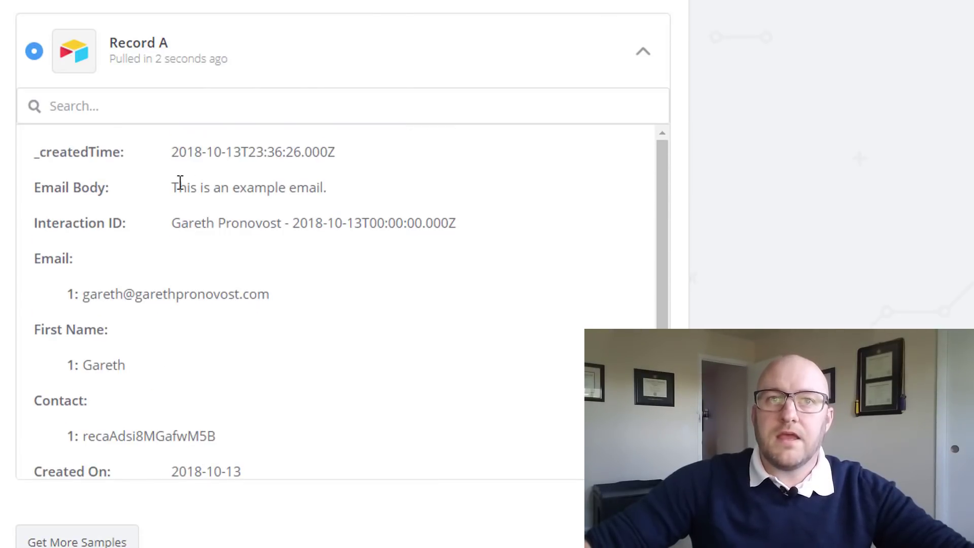
drag(173, 187, 265, 184)
click(196, 283)
scroll(161, 287, down, 1)
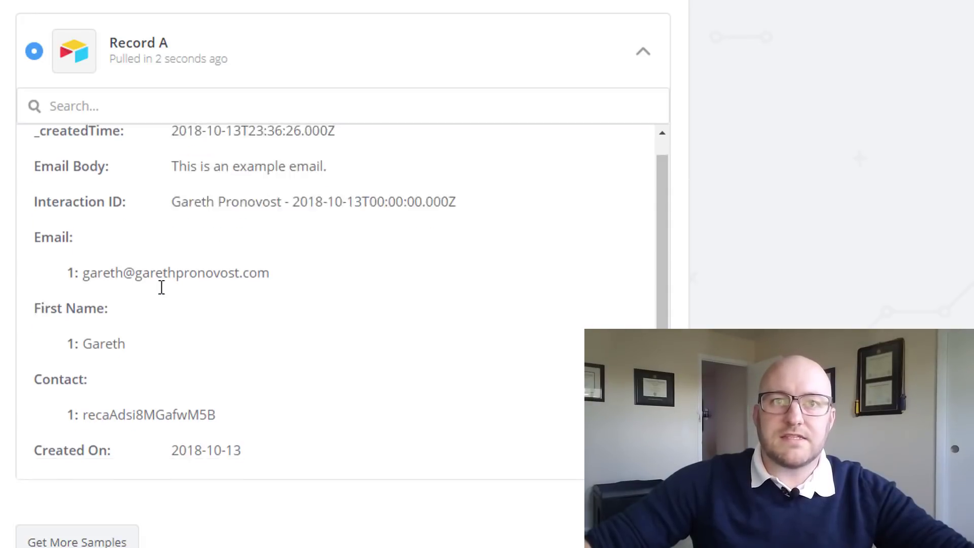
scroll(161, 287, down, 2)
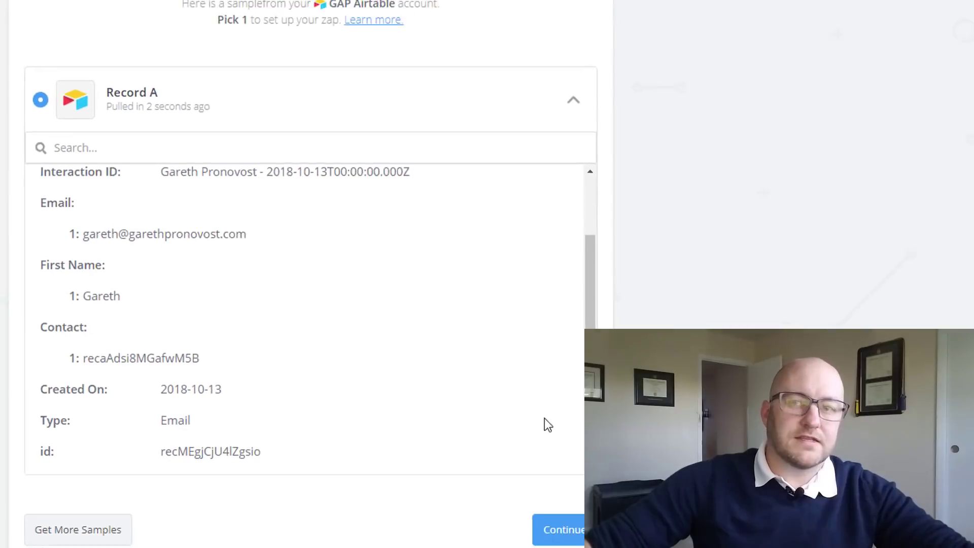
click(535, 528)
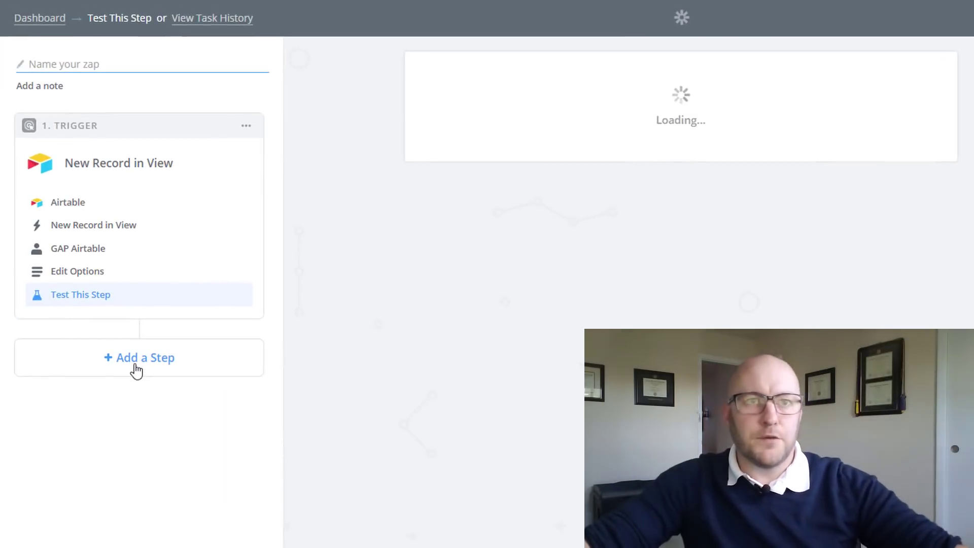
Add an Email by Zapier action step set to Send Outbound Email
click(135, 369)
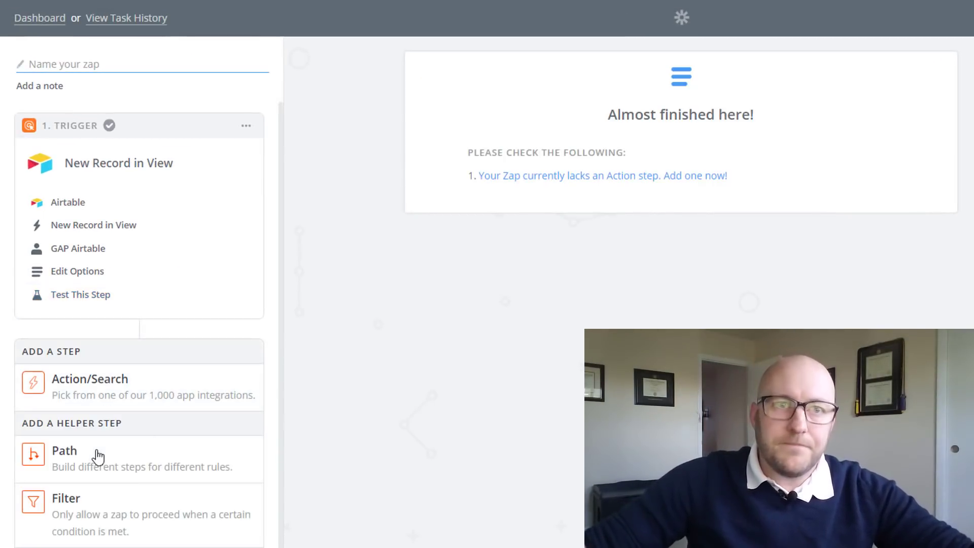
click(90, 401)
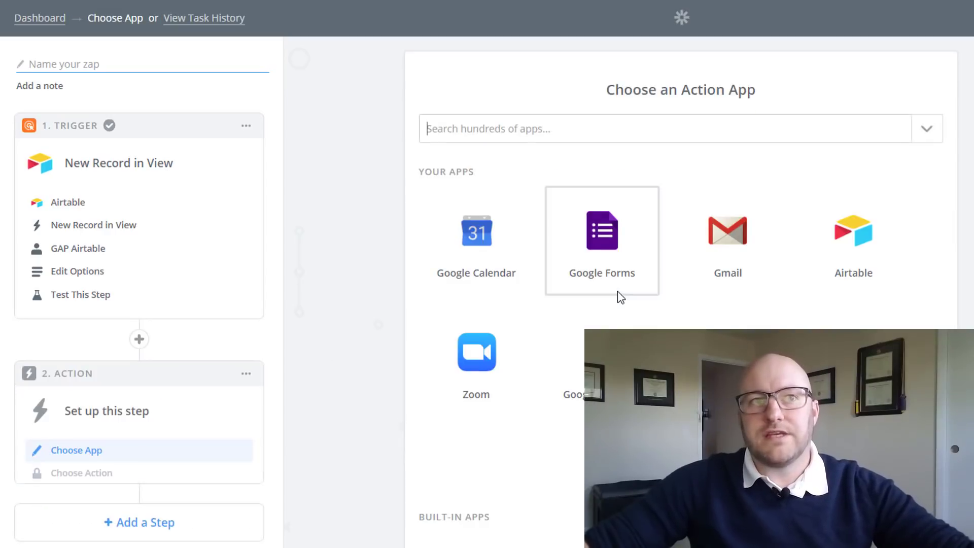
scroll(542, 303, down, 5)
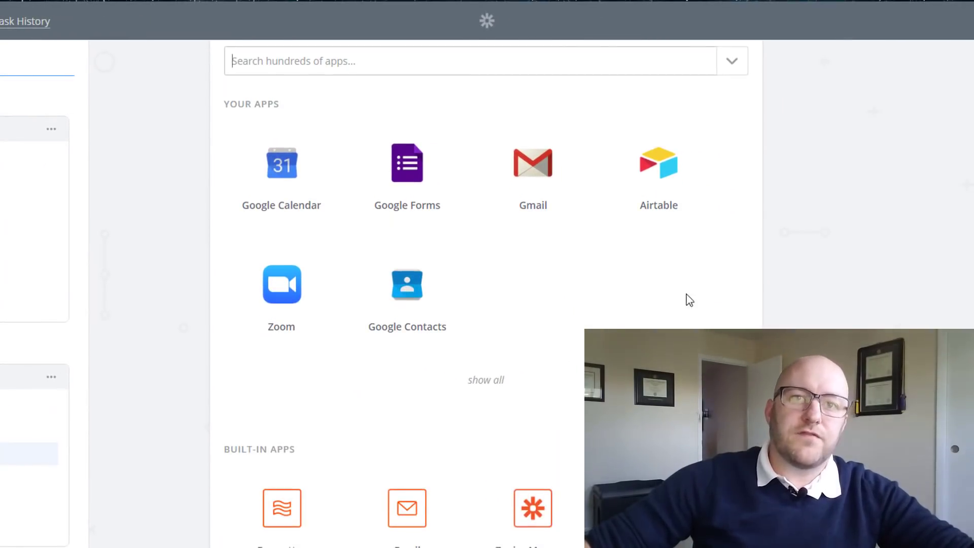
click(419, 319)
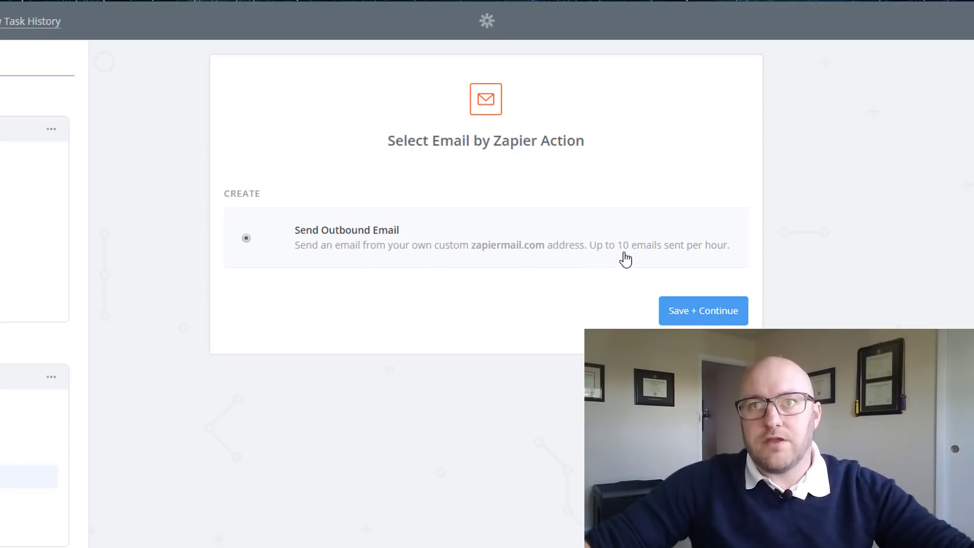
click(702, 319)
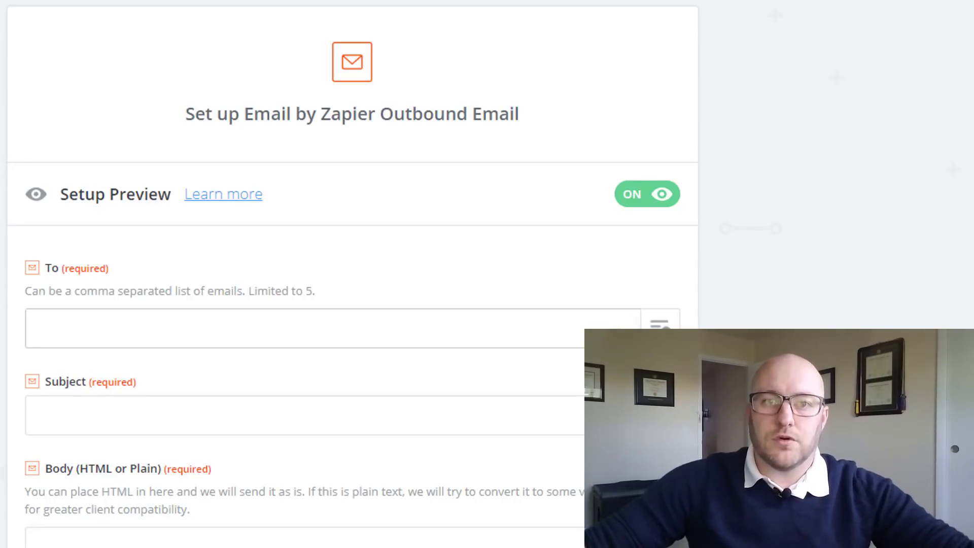
Send to the record's Email with subject 'Follow Up with' plus First Name
click(330, 328)
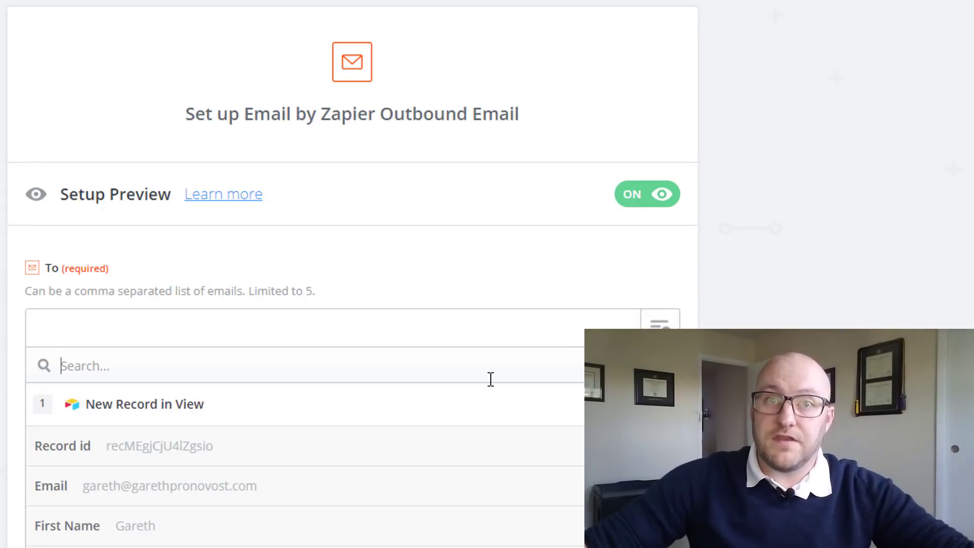
click(257, 486)
scroll(580, 326, down, 2)
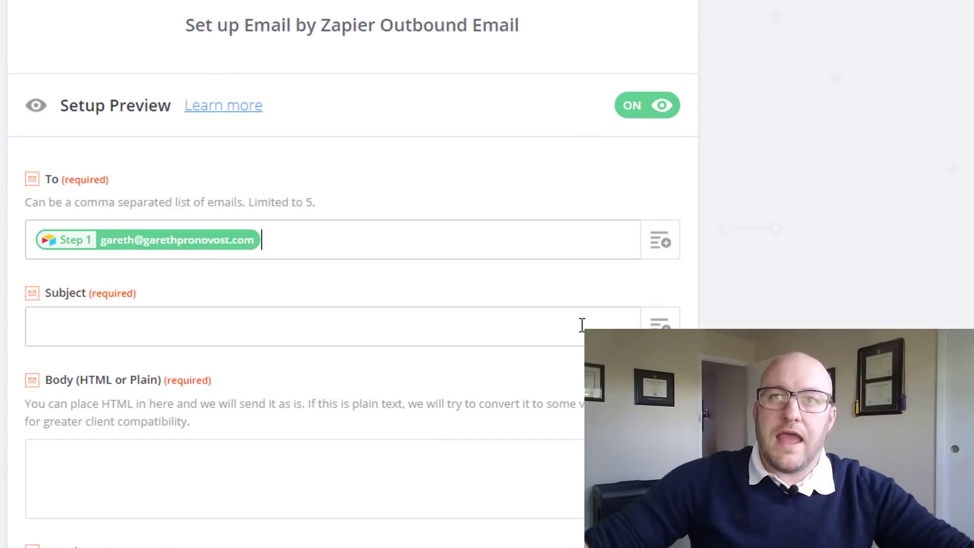
click(582, 325)
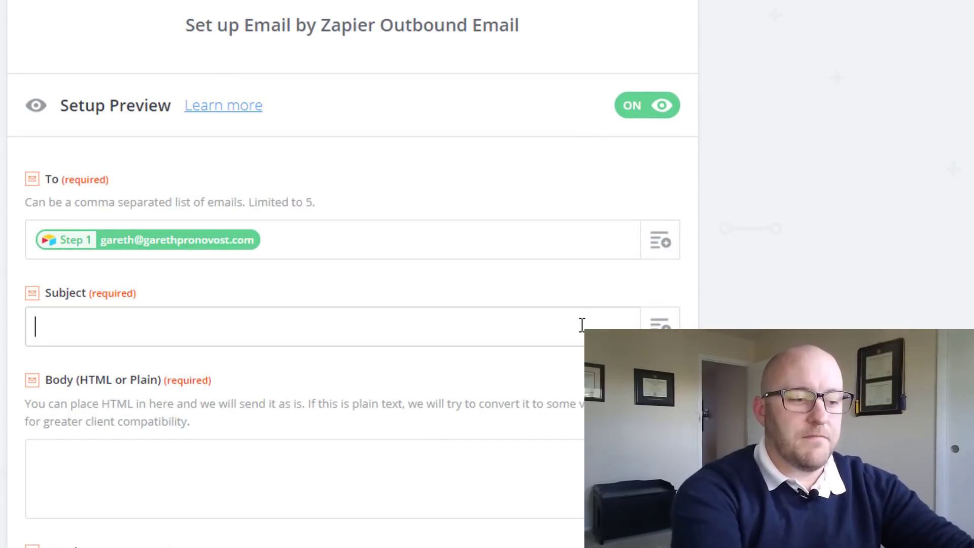
text(Follow Up with)
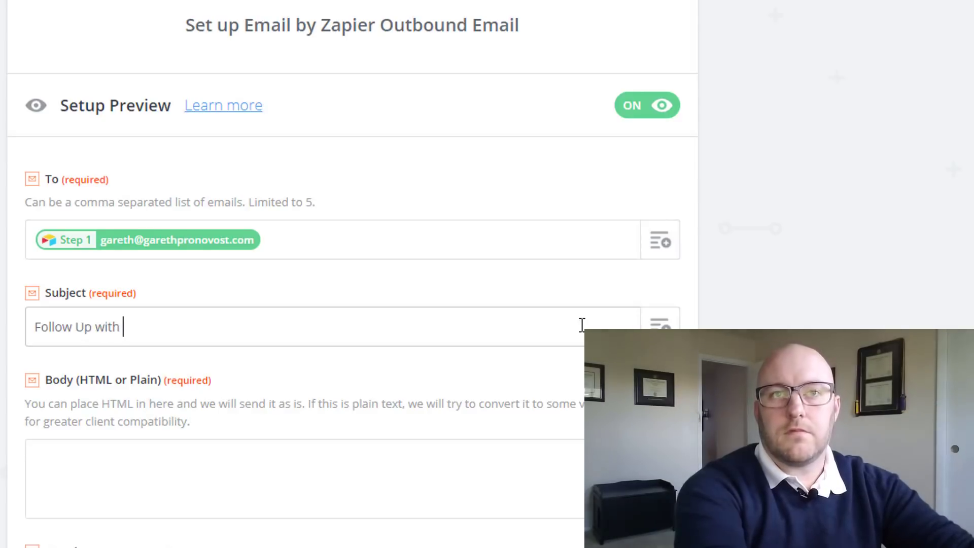
click(660, 324)
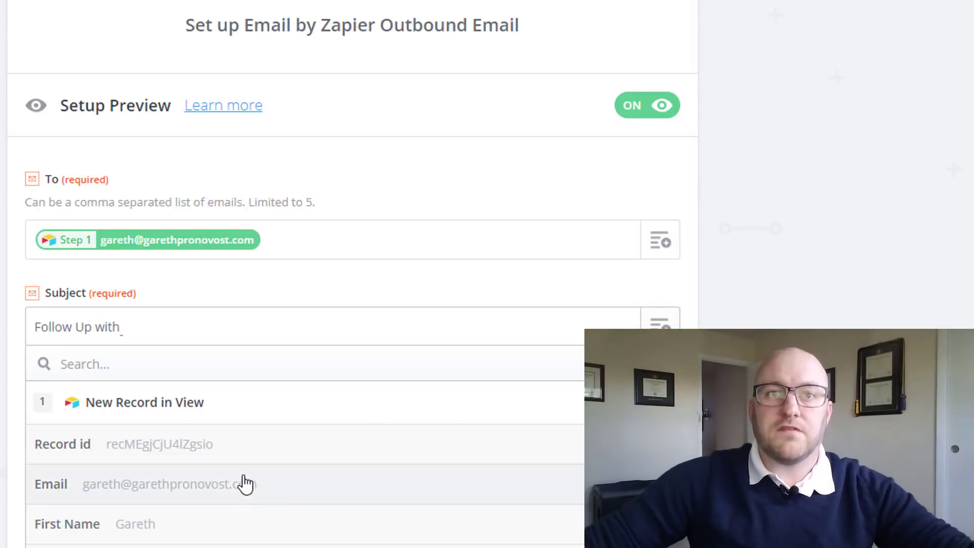
click(196, 523)
Write the body as 'Hey' plus First Name and a comma, then the record's Email Body on a new line
scroll(264, 269, down, 5)
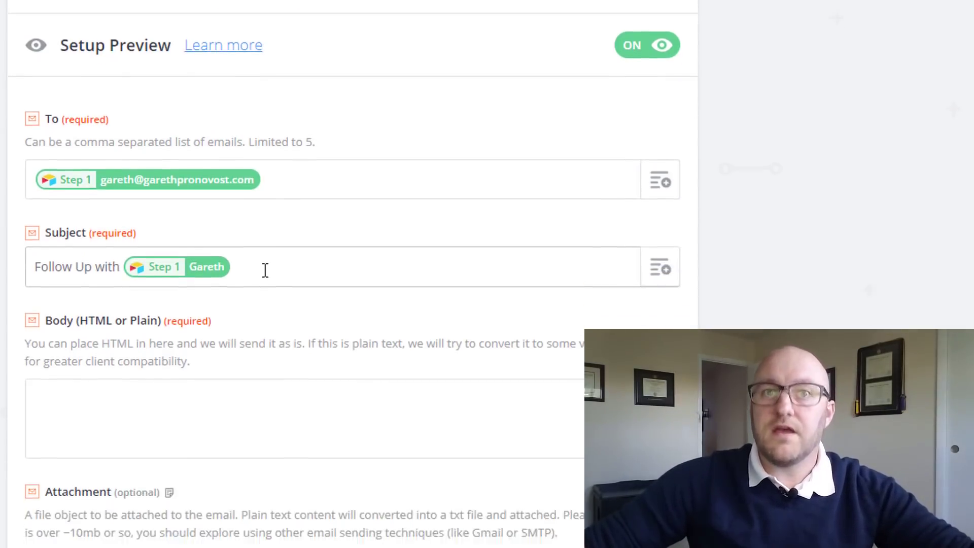
click(169, 248)
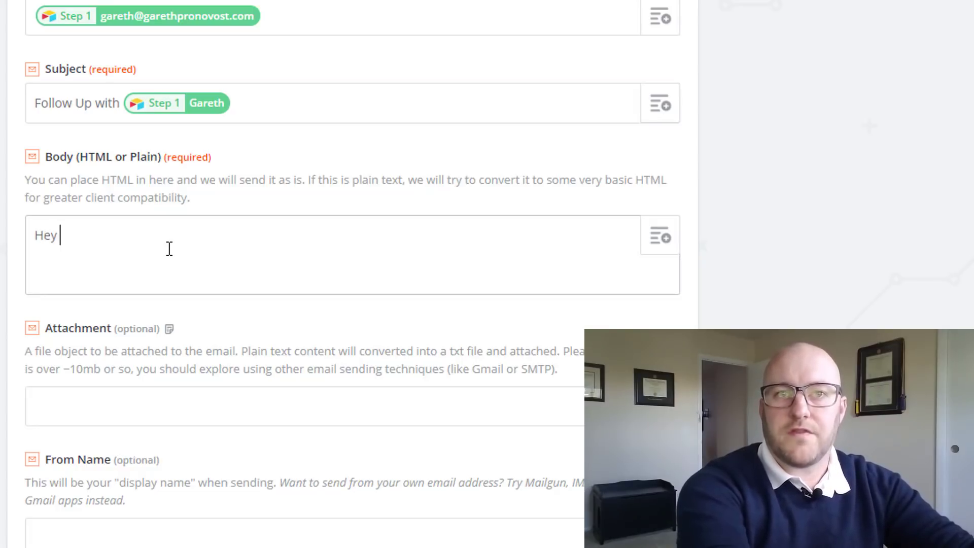
text(Hey)
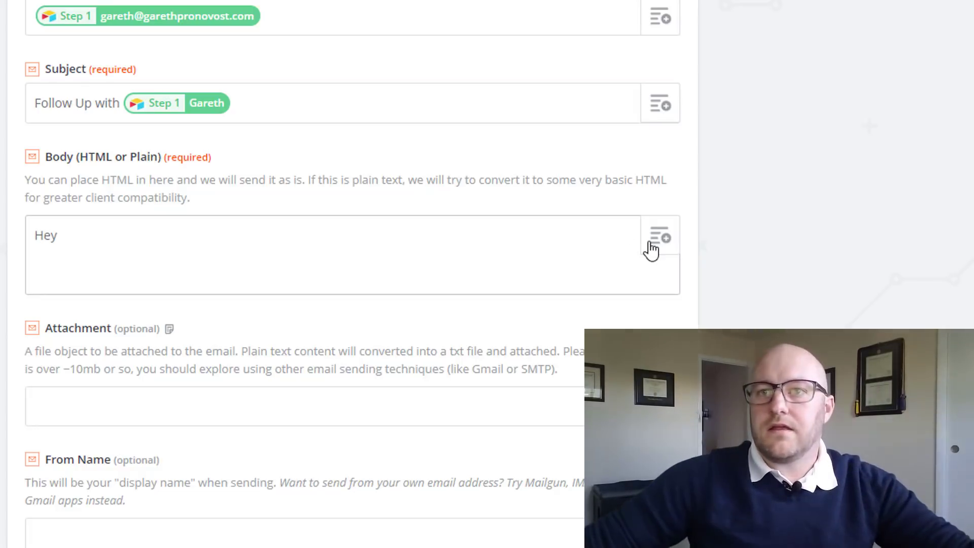
click(660, 236)
text(f)
click(120, 442)
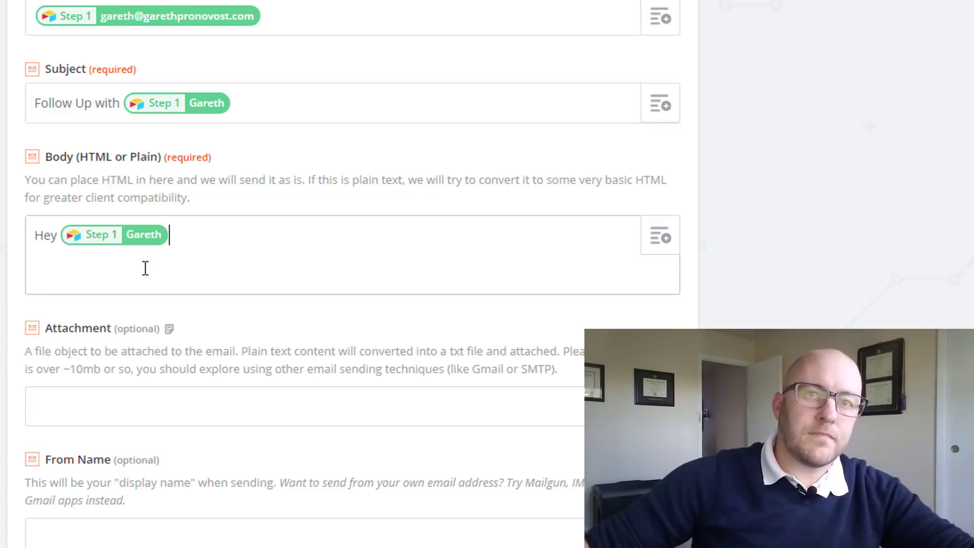
text(,)
key(Return)
key(Return)
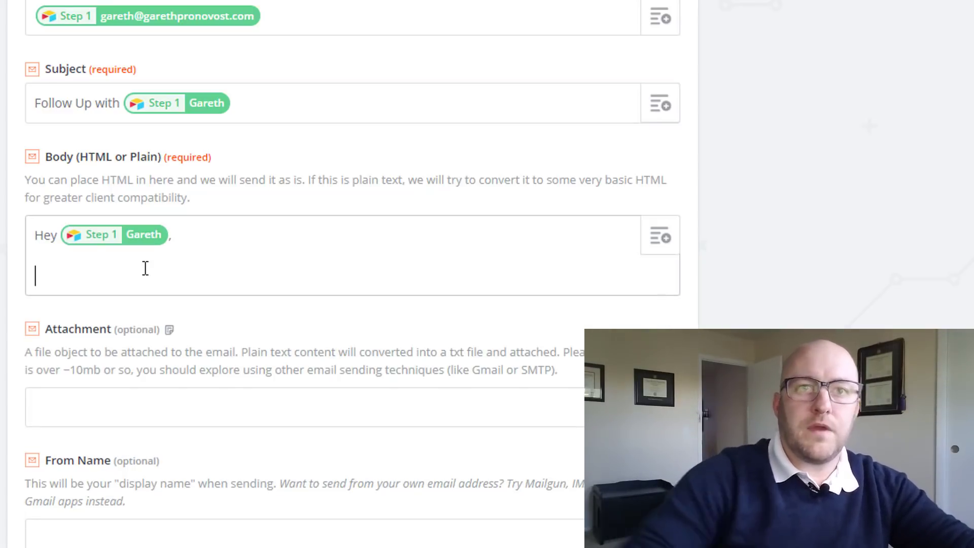
click(660, 236)
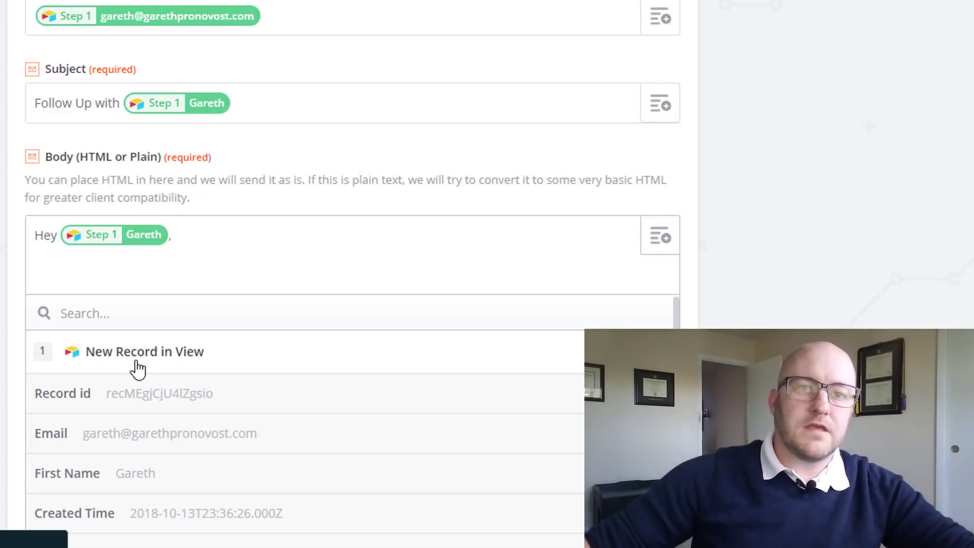
text(bo)
click(106, 395)
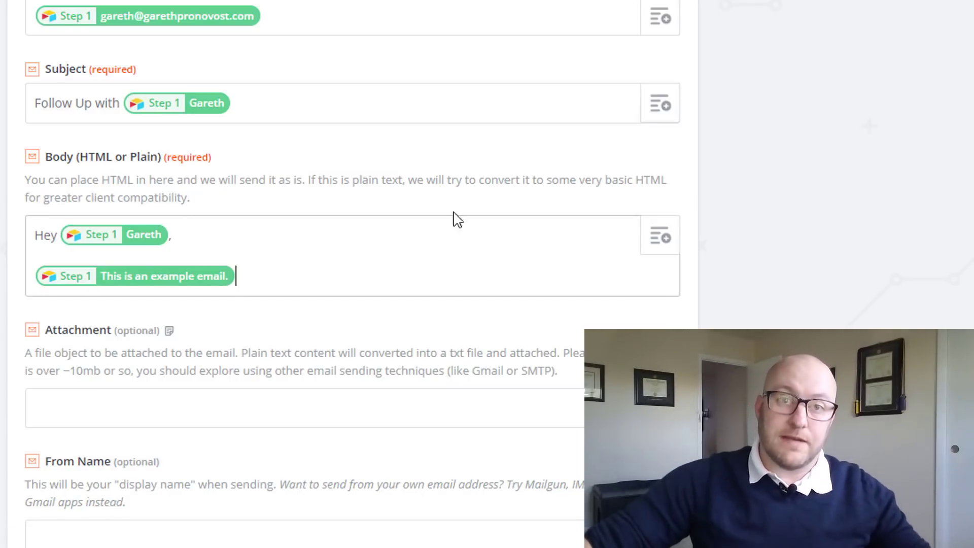
scroll(707, 170, down, 7)
Enter the sender's full name as From Name and their e-mail address as Reply To
click(142, 191)
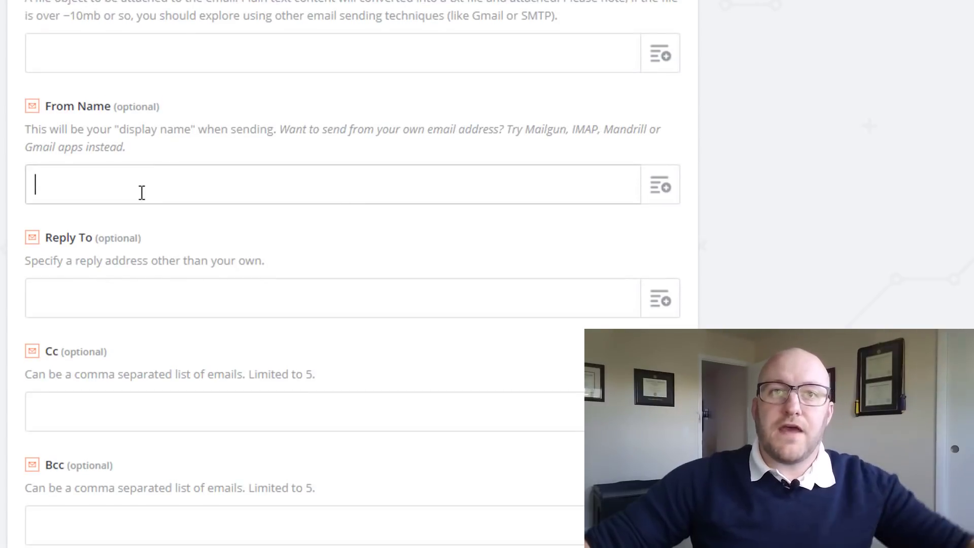
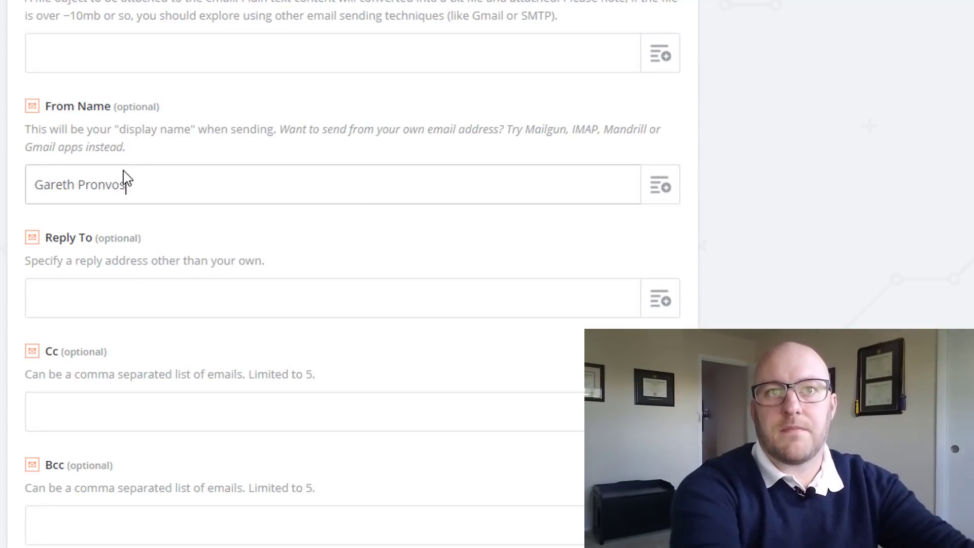
key(BackSpace)
key(BackSpace)
key(BackSpace)
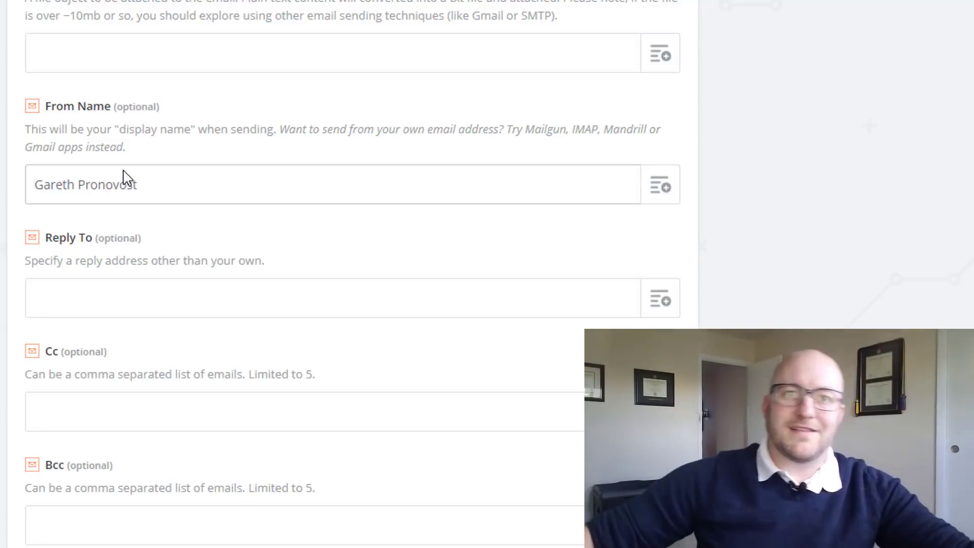
scroll(439, 211, down, 2)
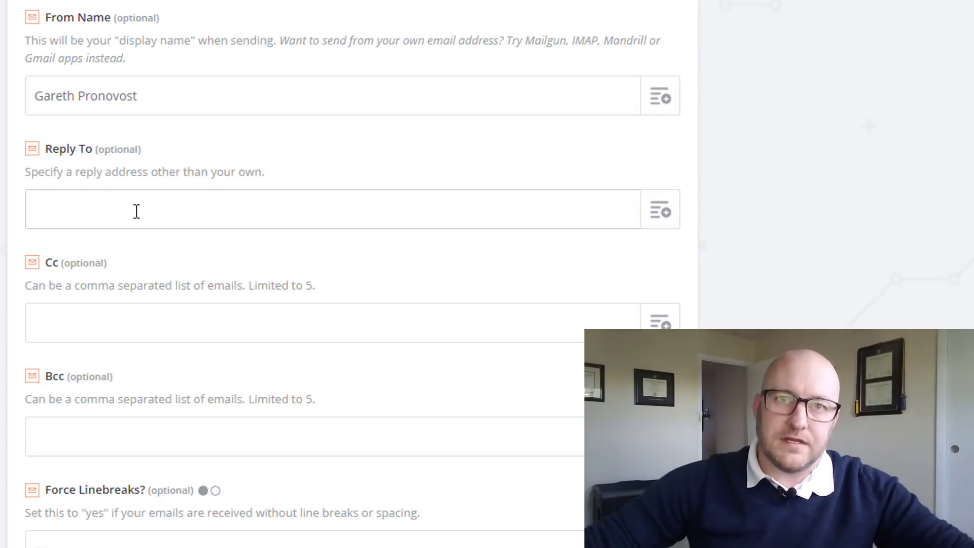
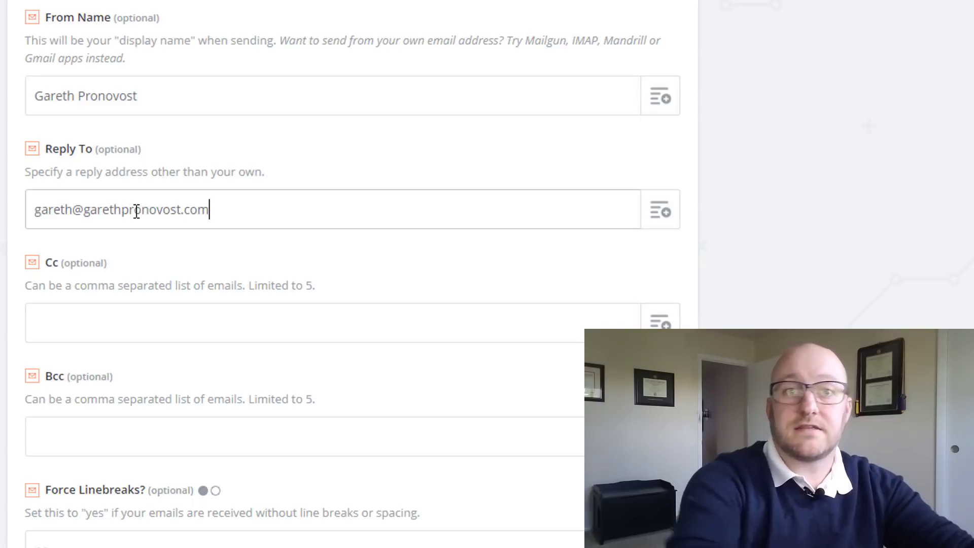
scroll(138, 218, down, 5)
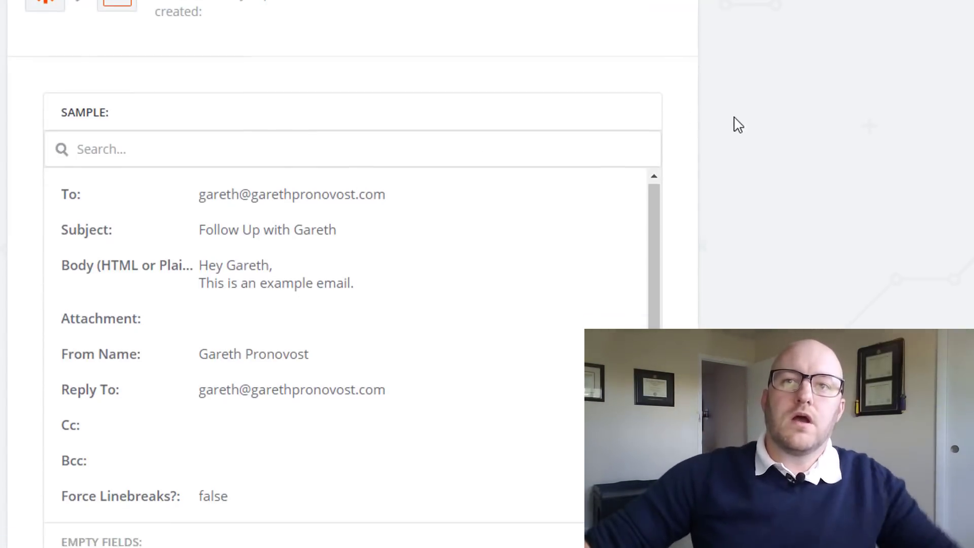
scroll(738, 124, down, 6)
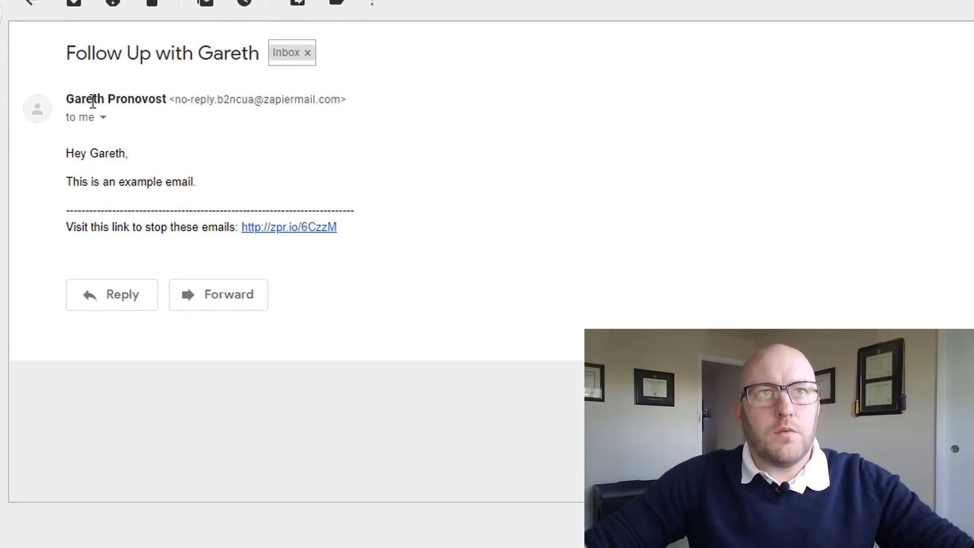
Start a reply to the 'Follow Up with…' test email and remove its recipient
mouse_move(71, 102)
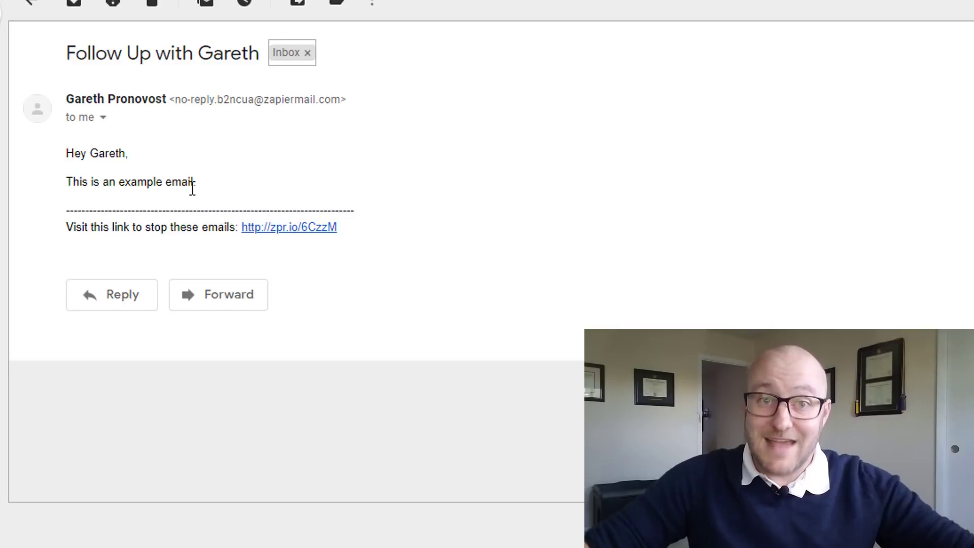
click(122, 303)
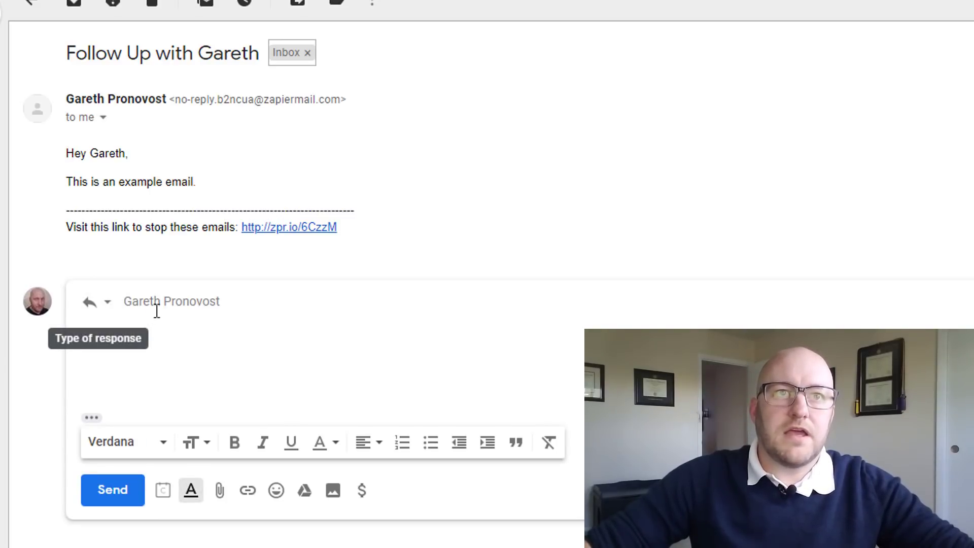
click(129, 301)
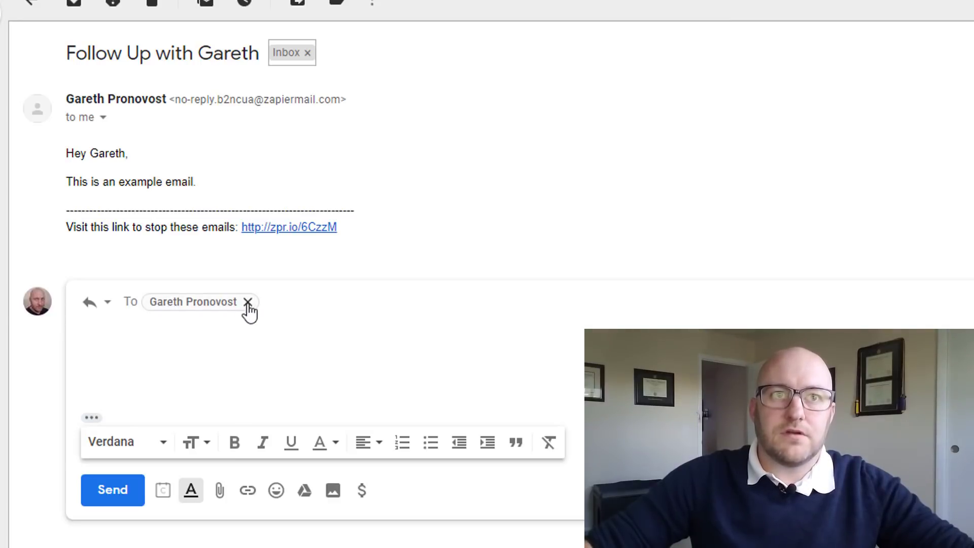
mouse_move(248, 307)
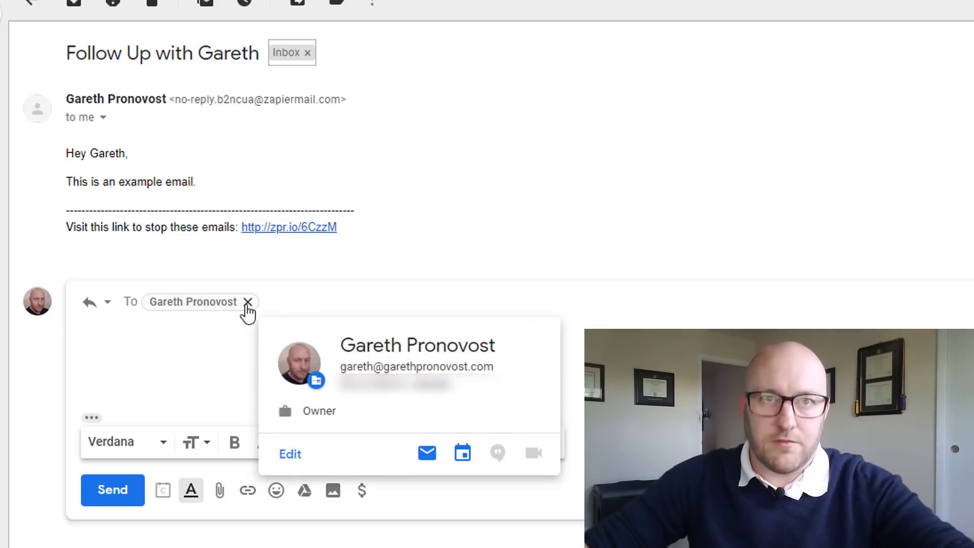
click(247, 301)
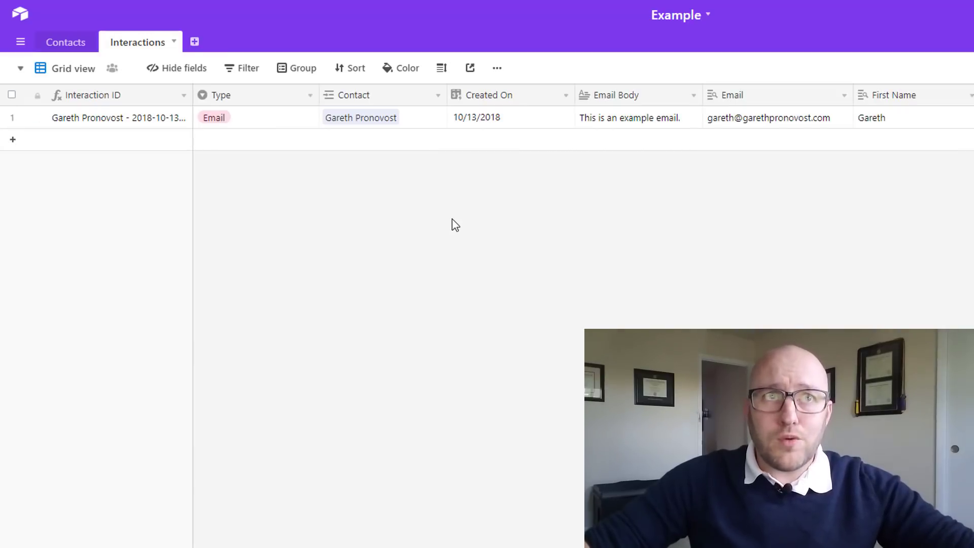
Add a Phone Call interaction record in Grid view linked to the existing contact
click(75, 69)
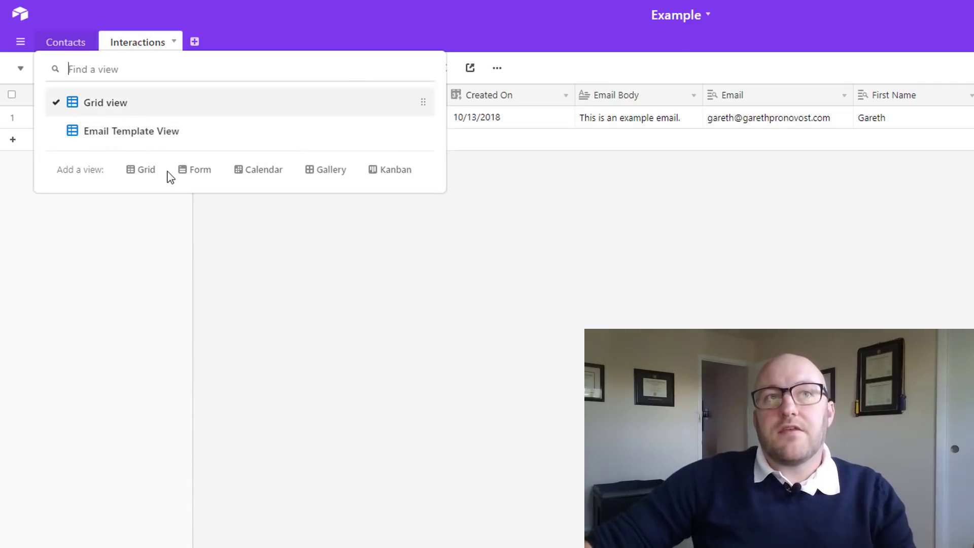
click(248, 246)
click(219, 146)
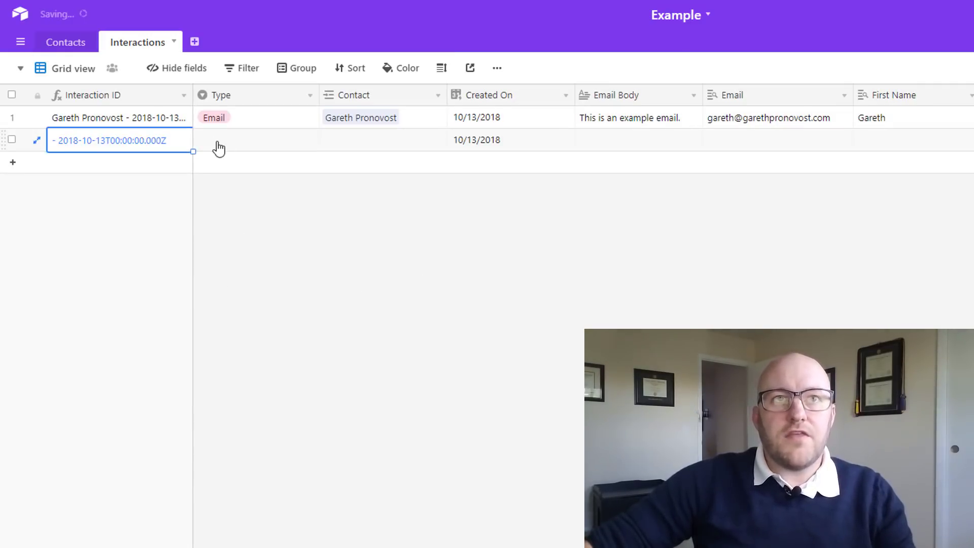
click(261, 148)
click(309, 145)
click(225, 212)
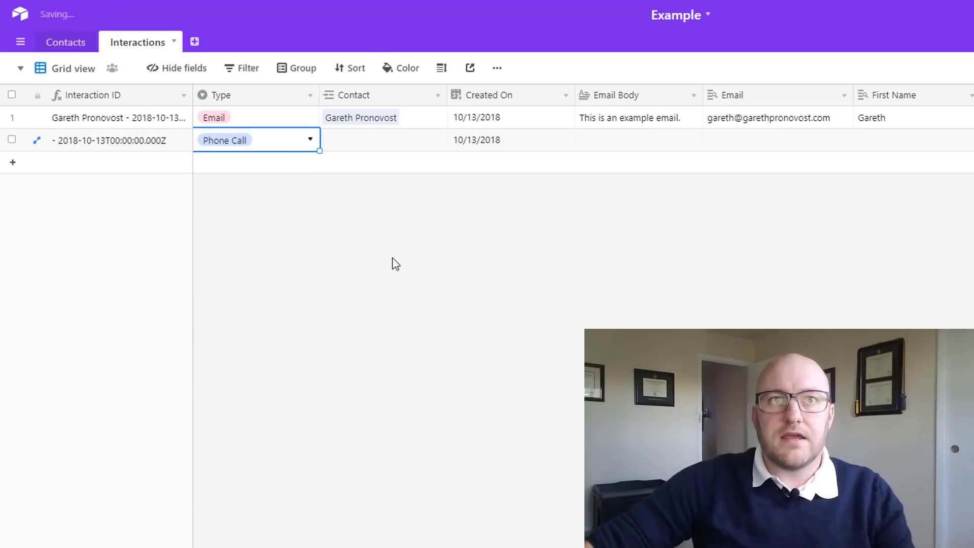
click(387, 143)
click(329, 139)
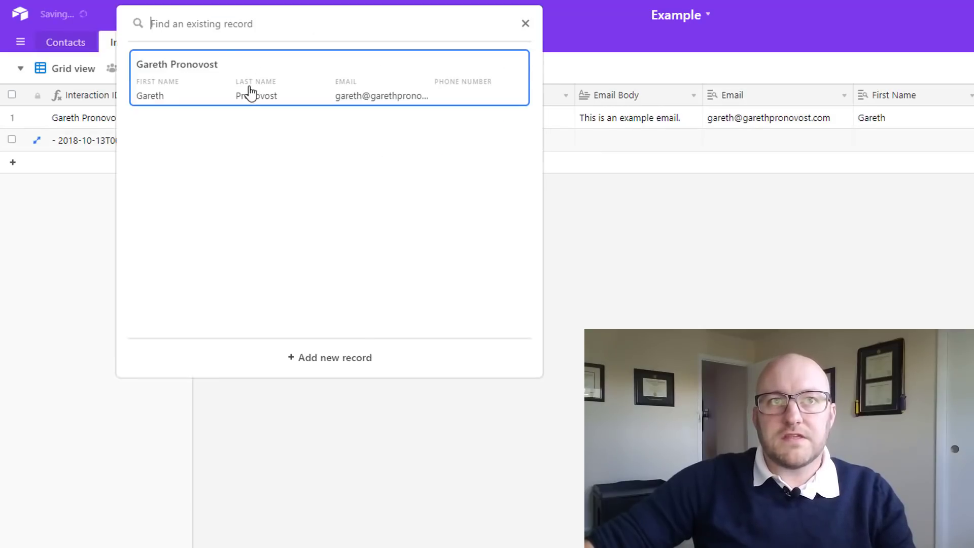
click(250, 94)
Add a Zoom Meeting interaction record linked to the same contact
click(244, 167)
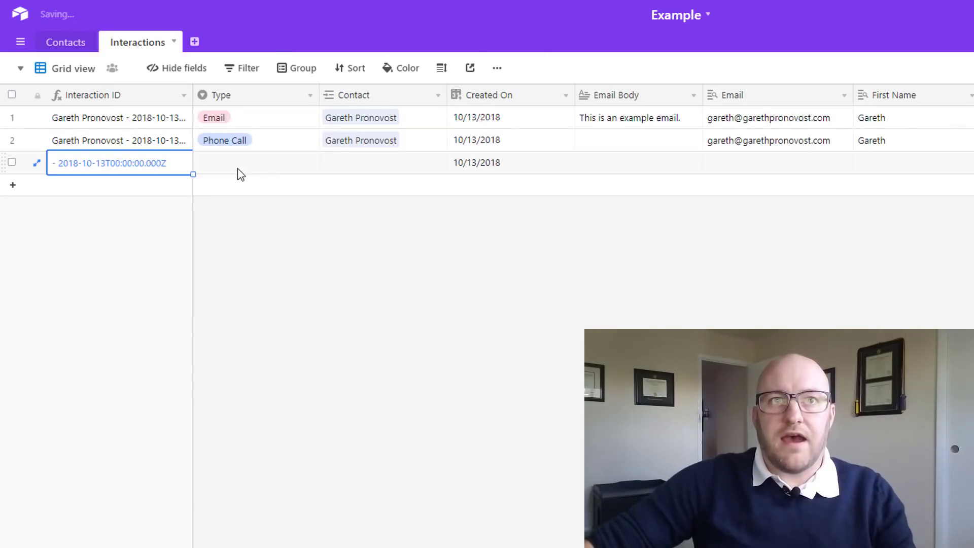
click(241, 171)
click(241, 173)
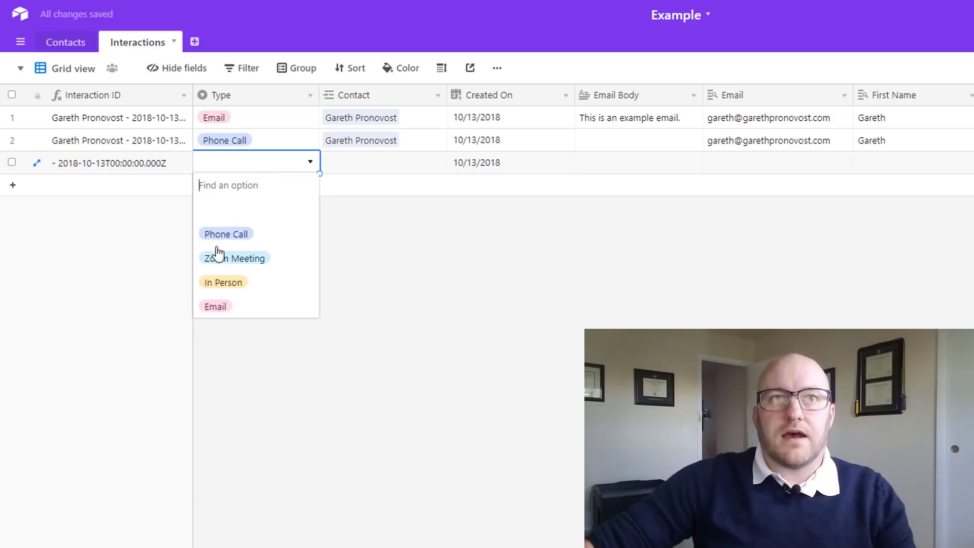
click(232, 268)
click(327, 170)
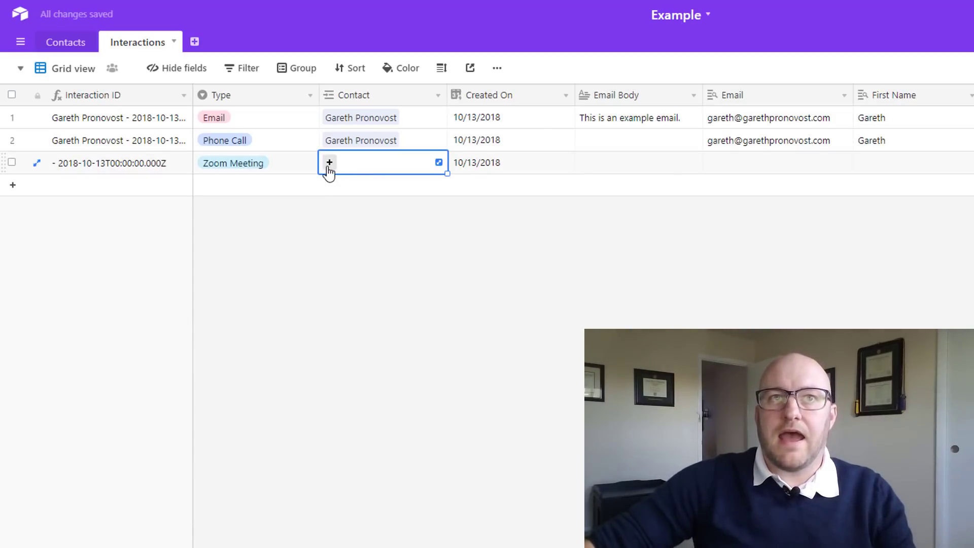
click(329, 163)
click(259, 87)
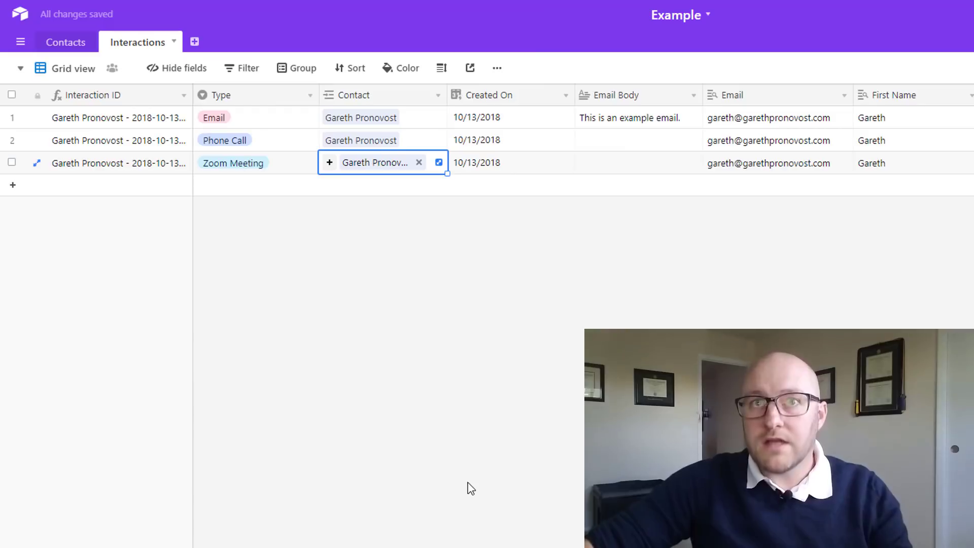